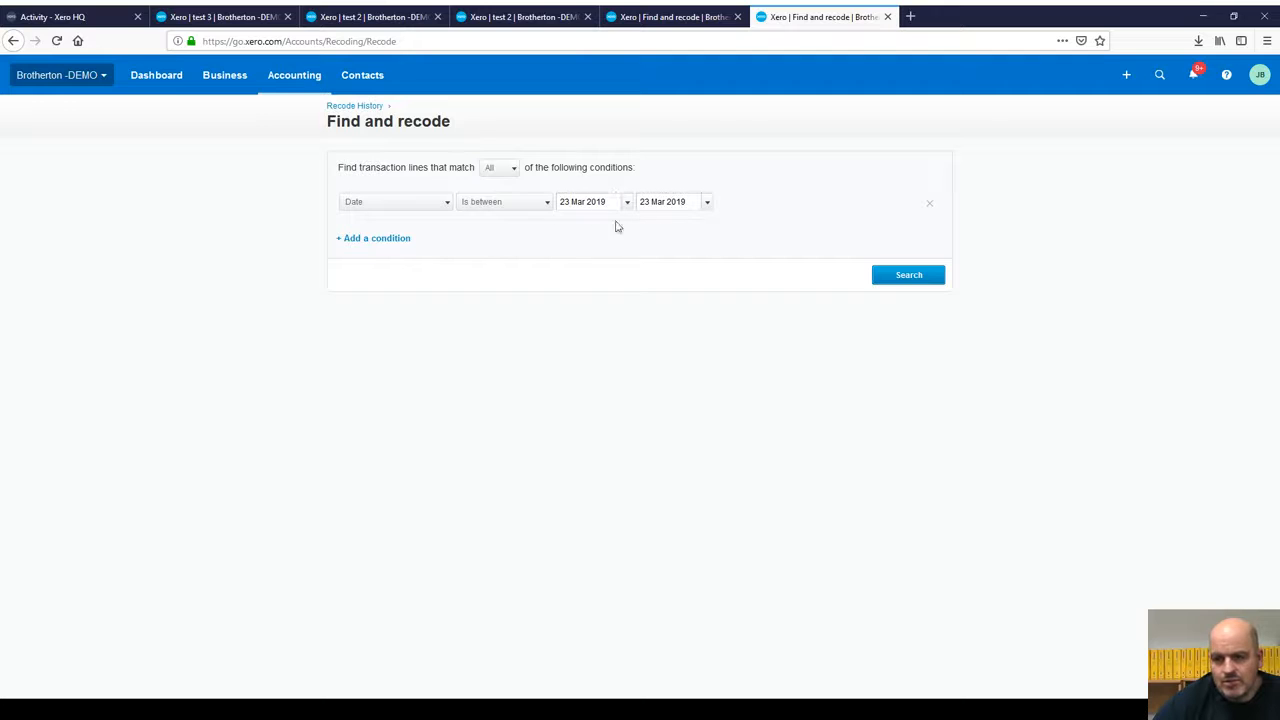
# Step: Search for transaction lines dated between 23 Mar 2019 and 23 Mar 2019 and select all the lines found
pyautogui.click(908, 275)
pyautogui.scroll(-1, 578, 287)
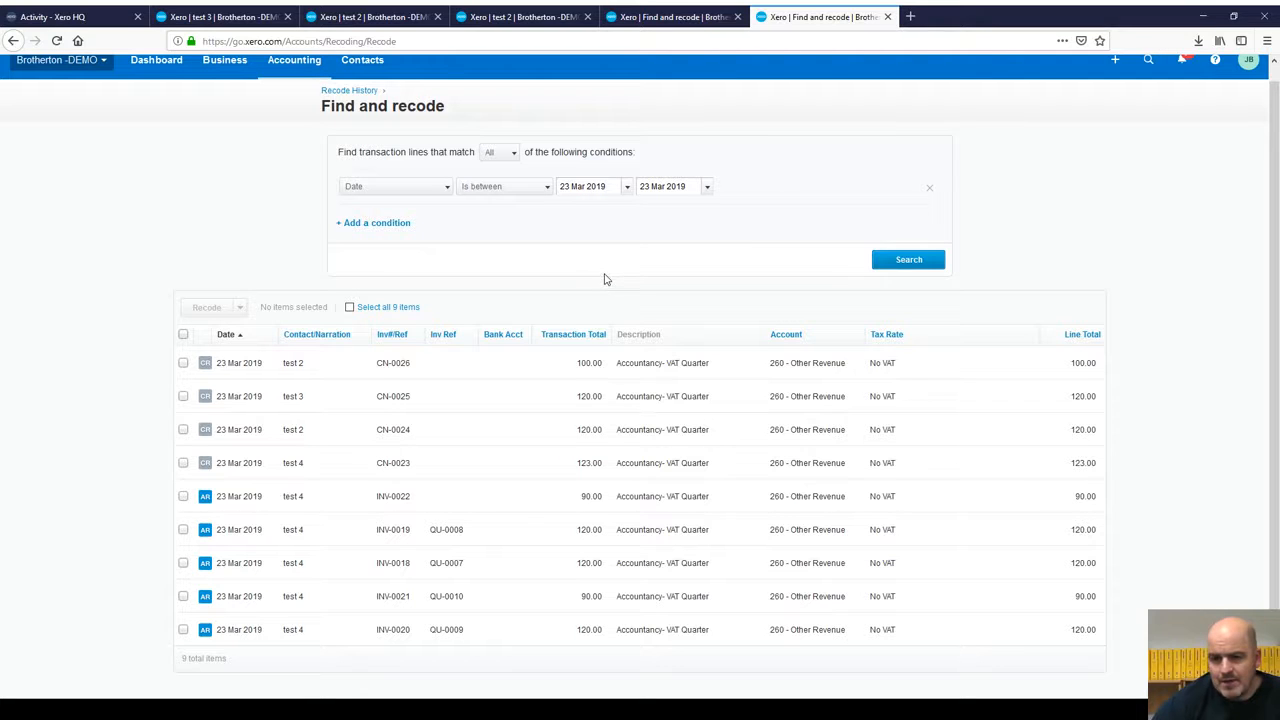
pyautogui.click(183, 335)
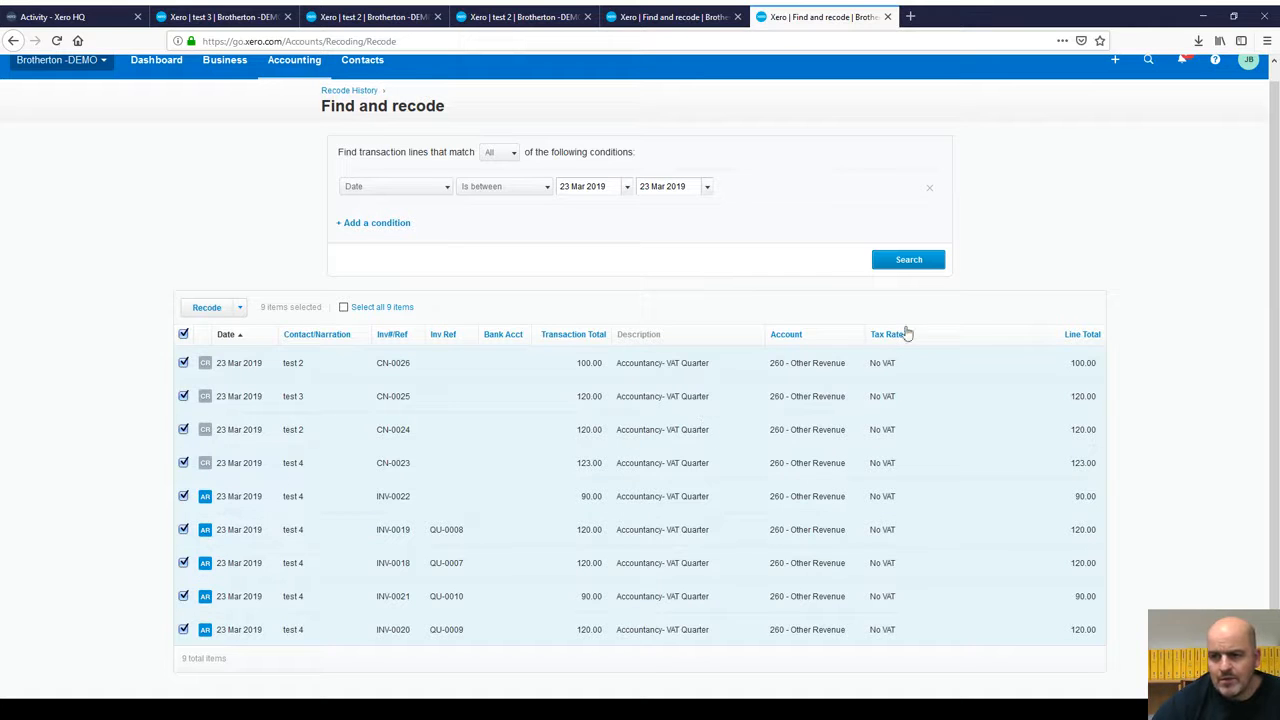
# Step: Examine the account and tax rate options for recoding the selected lines' source transactions, and close the recode dialog without changes
pyautogui.click(240, 310)
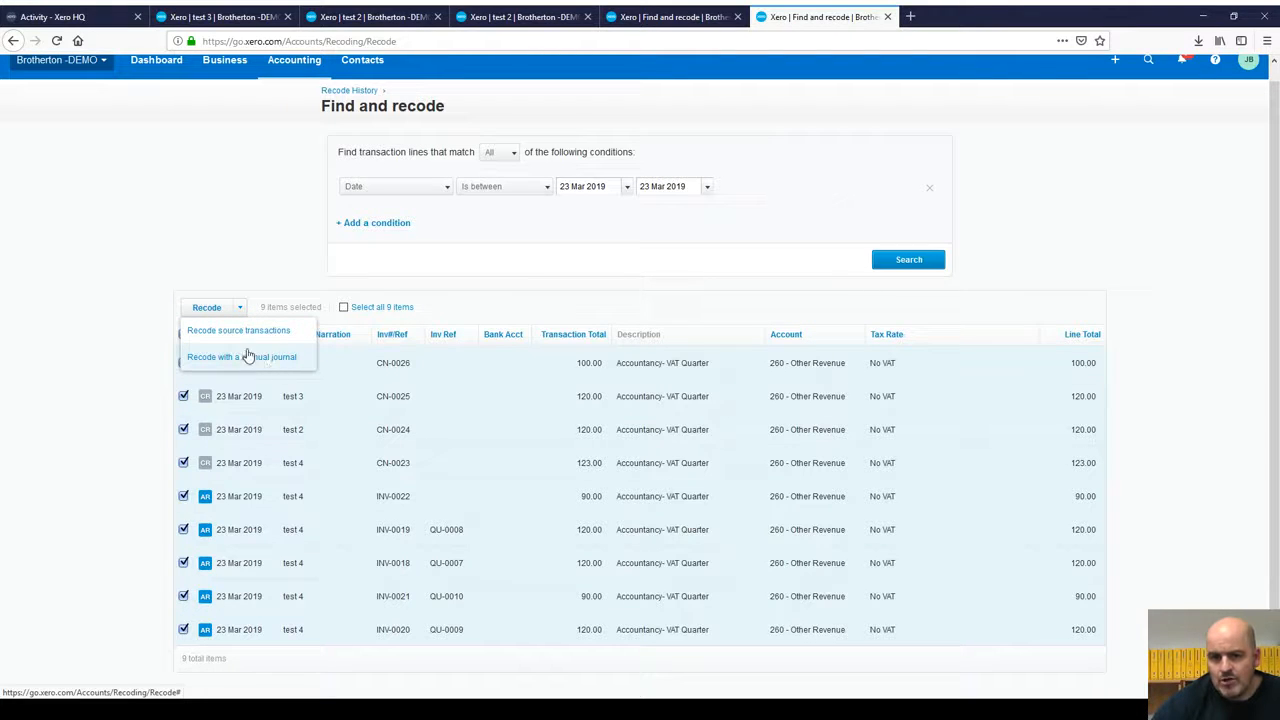
pyautogui.click(216, 331)
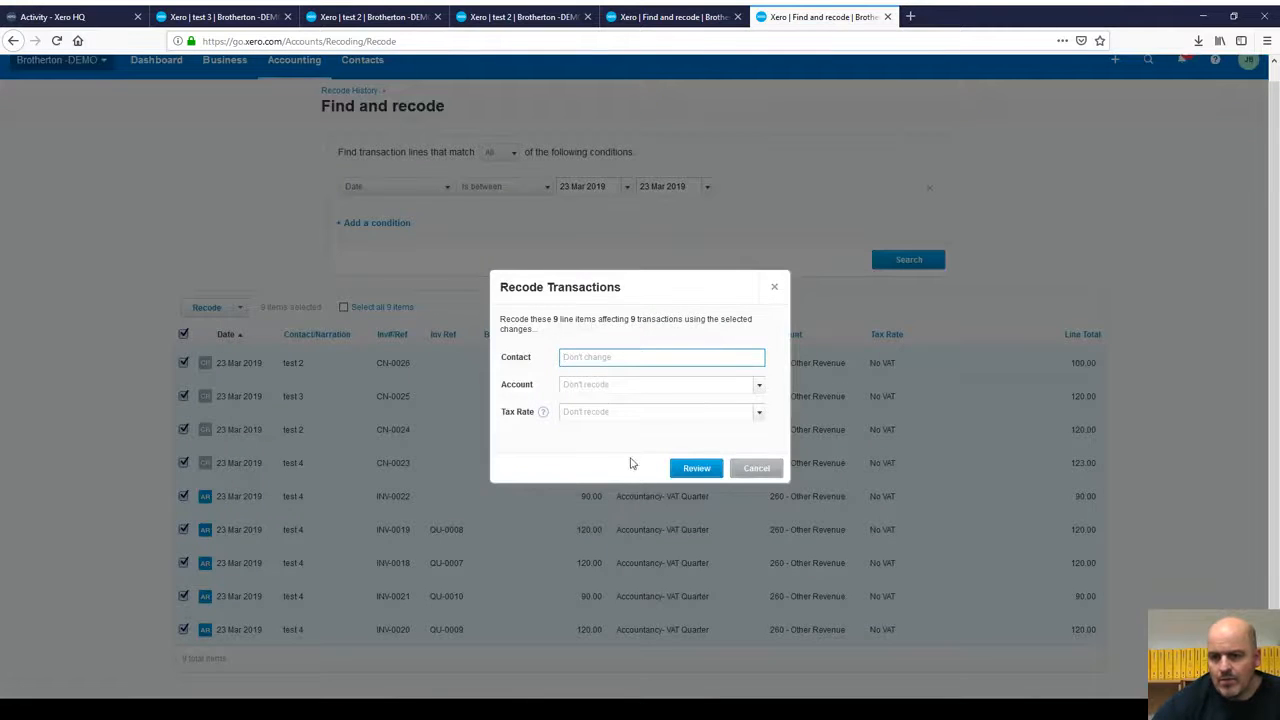
pyautogui.click(759, 389)
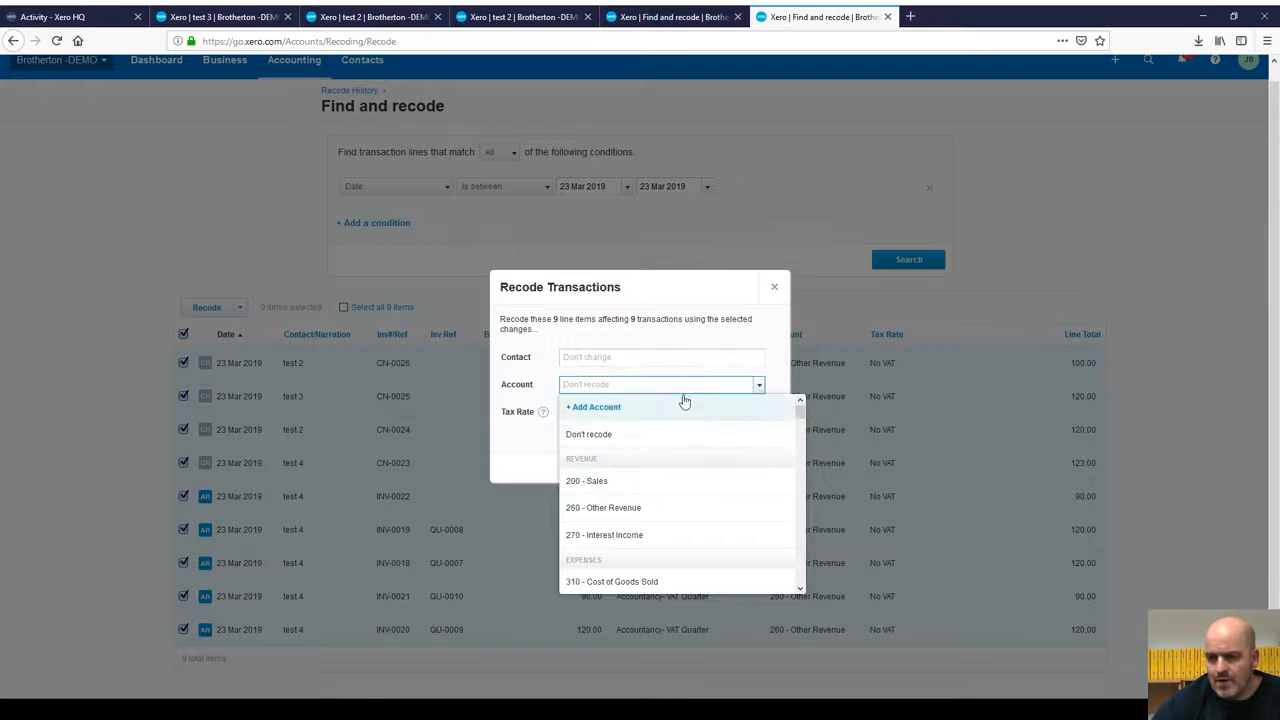
pyautogui.click(759, 388)
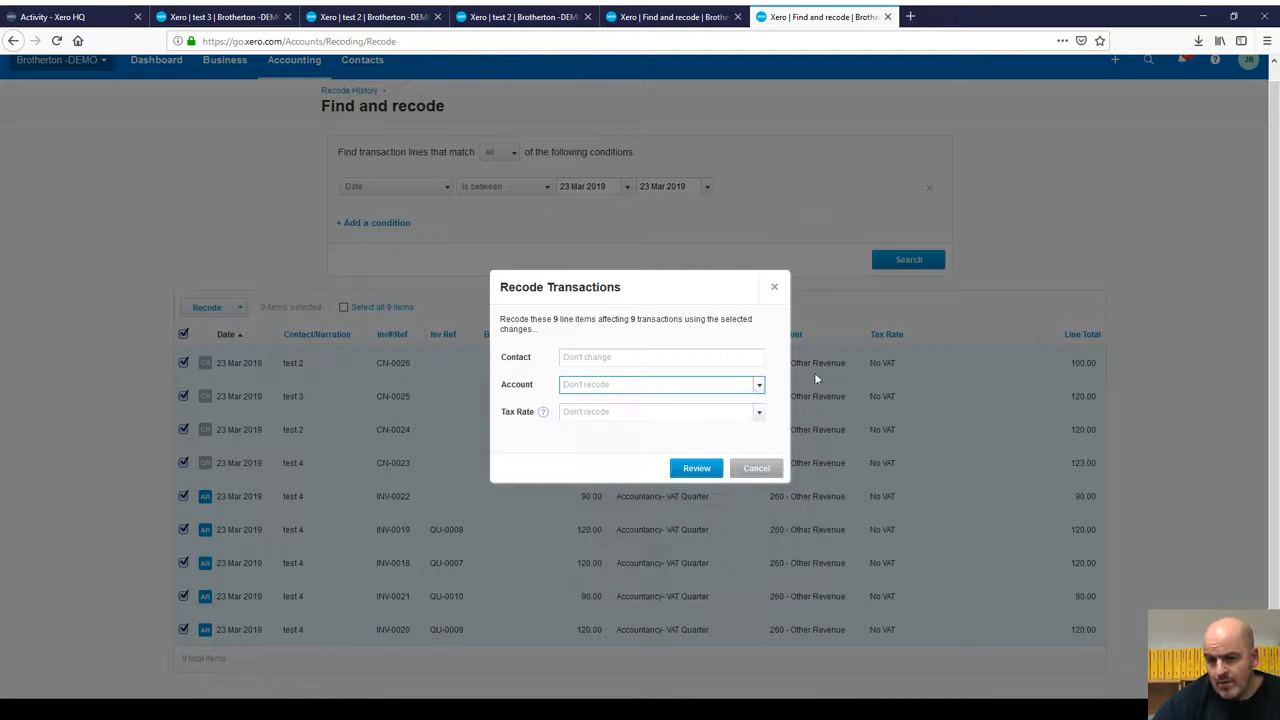
pyautogui.click(760, 391)
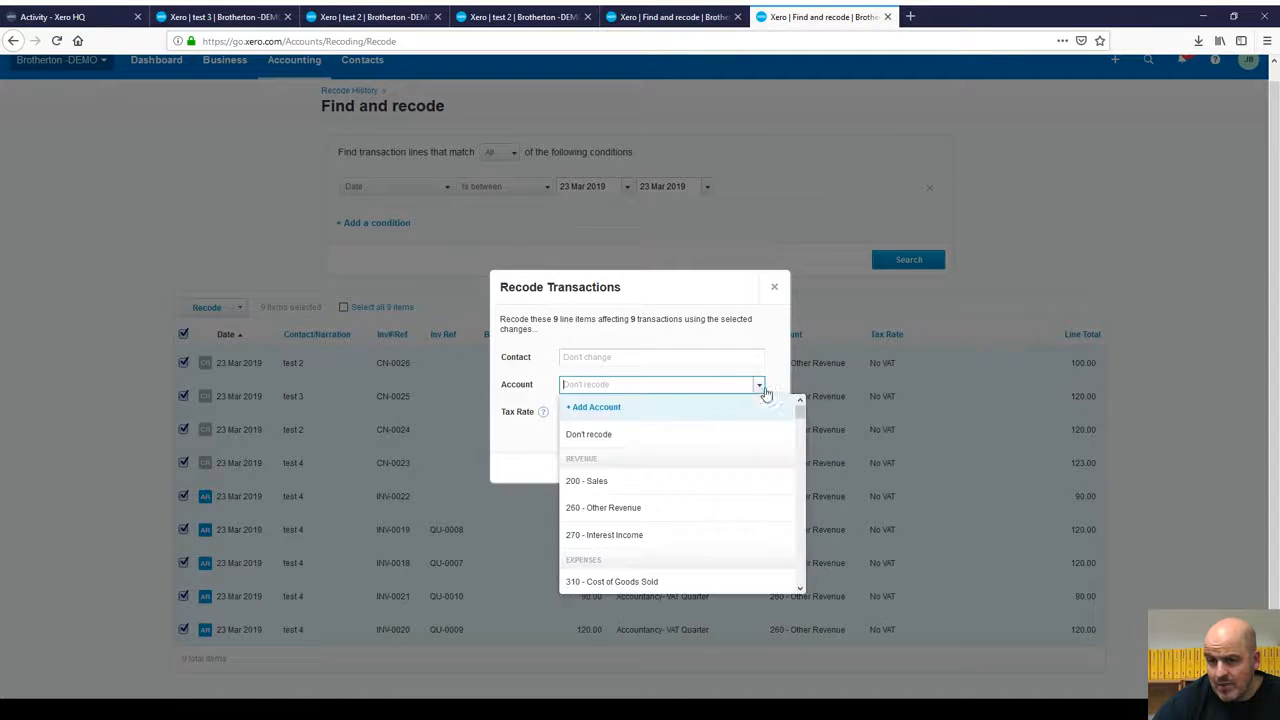
pyautogui.click(781, 356)
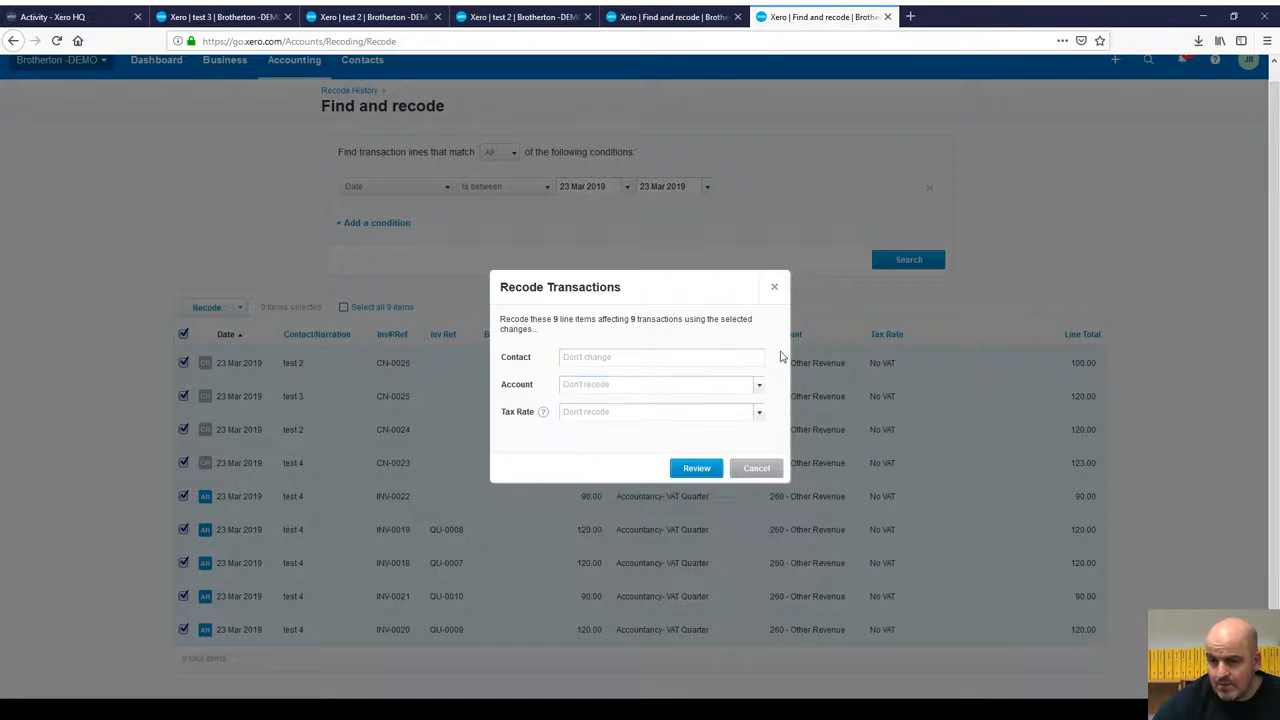
pyautogui.click(758, 416)
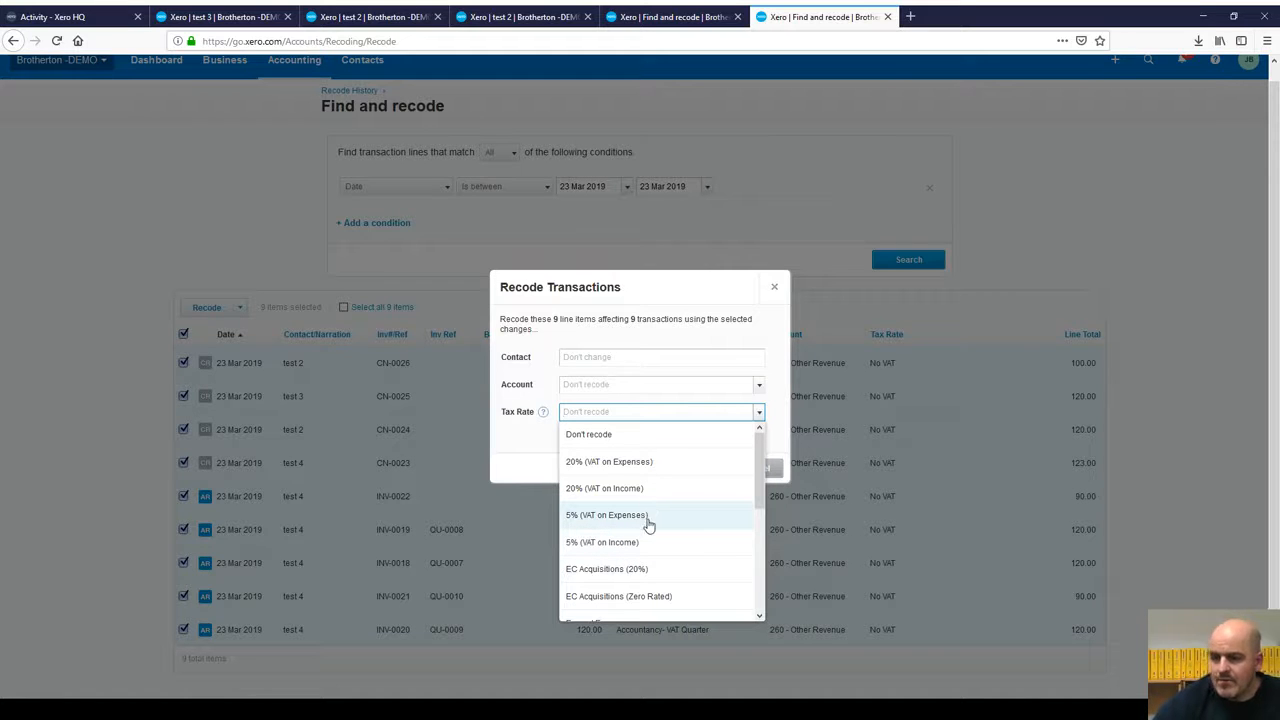
pyautogui.click(775, 289)
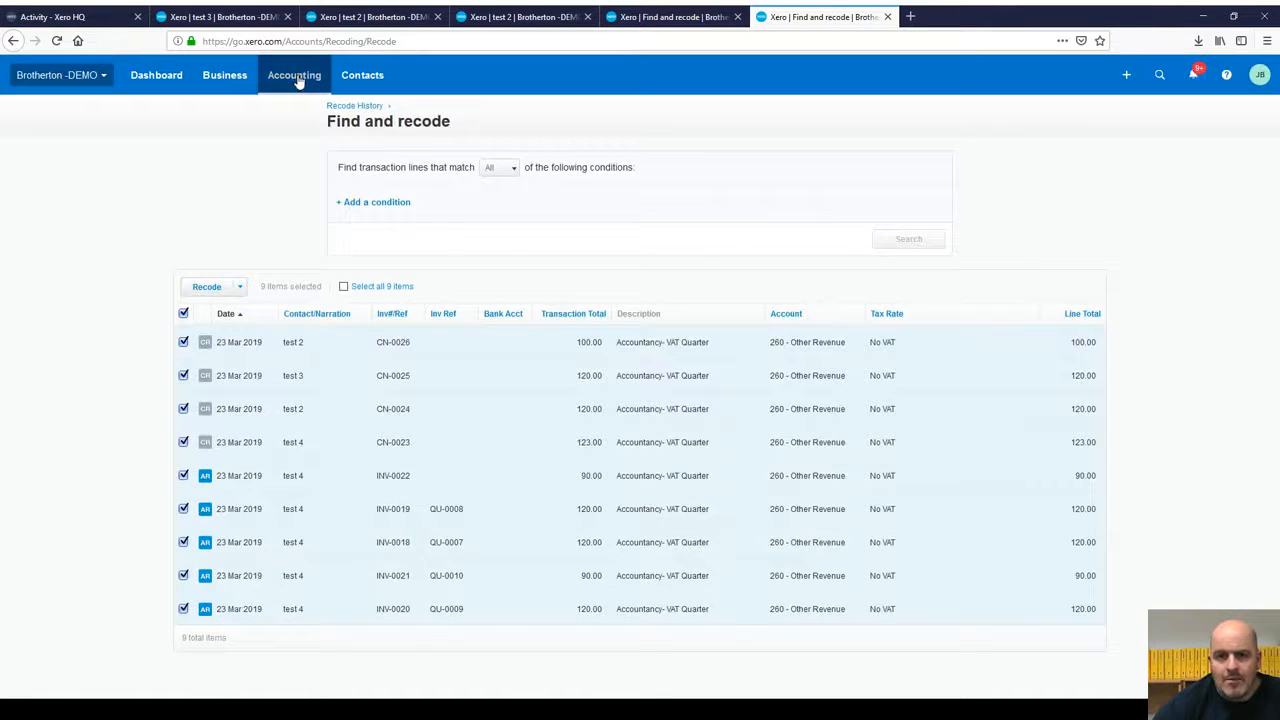
# Step: Start a new Find and recode search for transaction lines whose contact is test 4
pyautogui.click(296, 80)
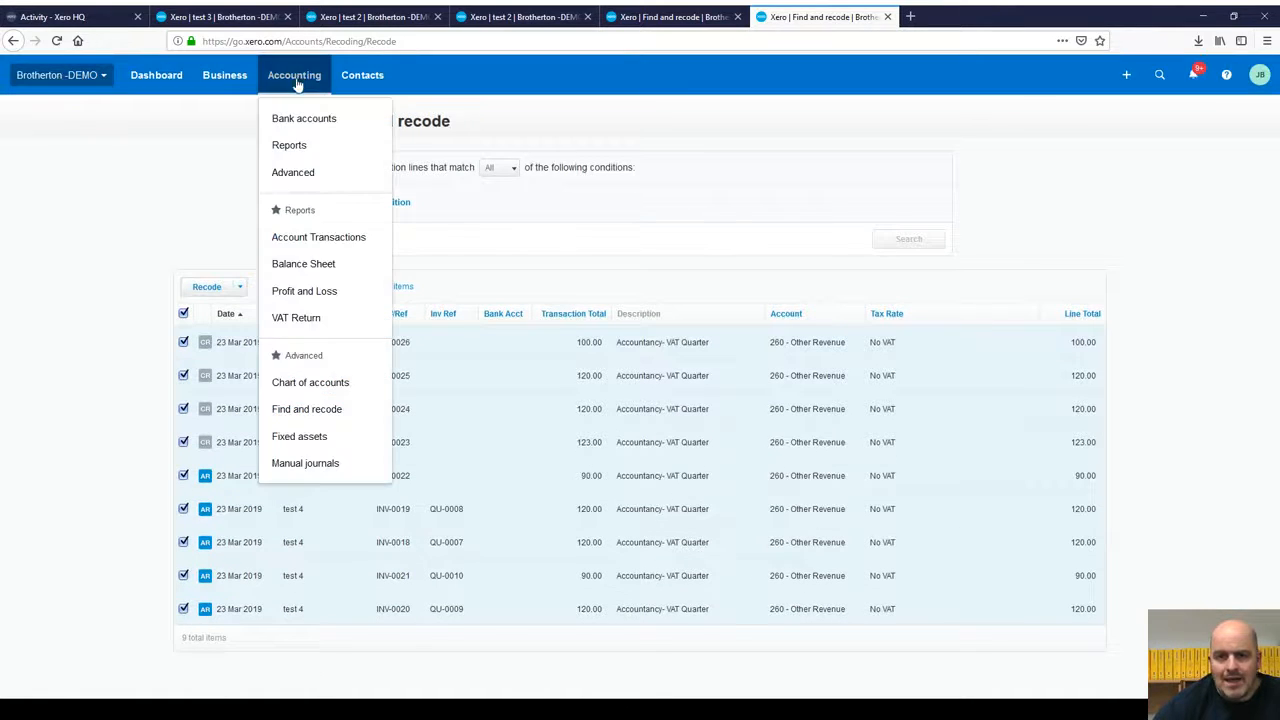
pyautogui.click(305, 410)
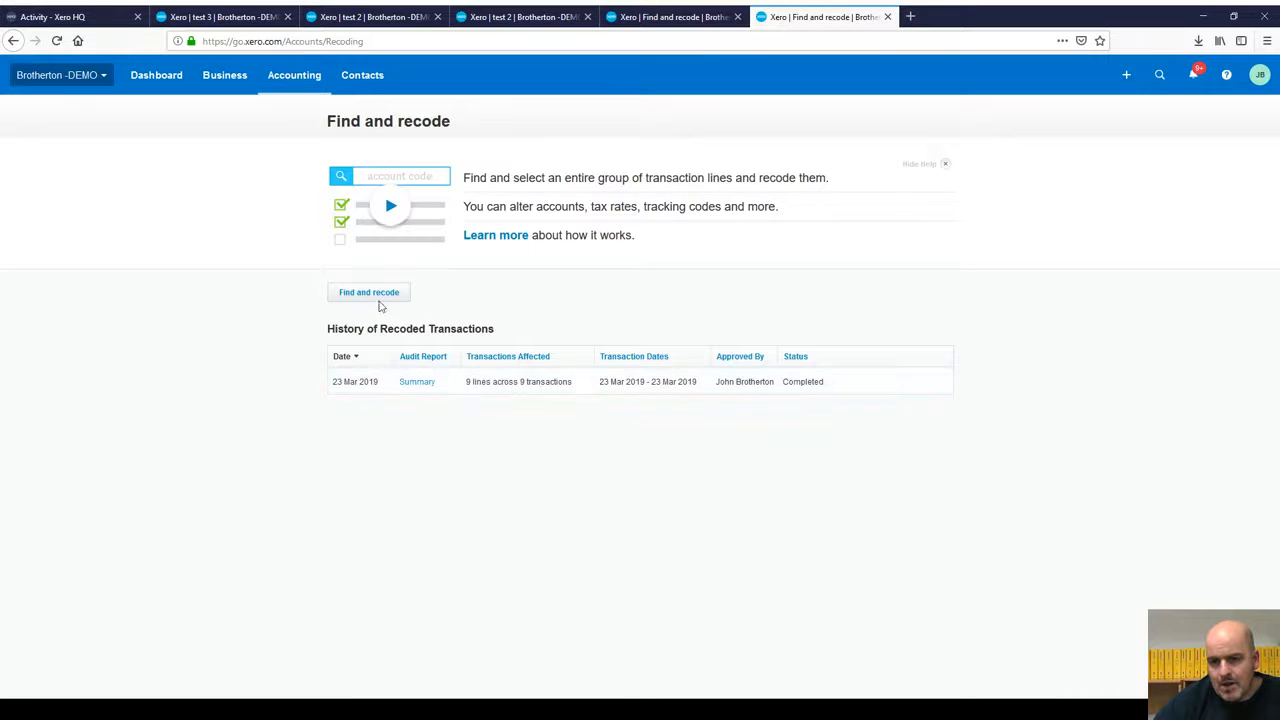
pyautogui.click(371, 292)
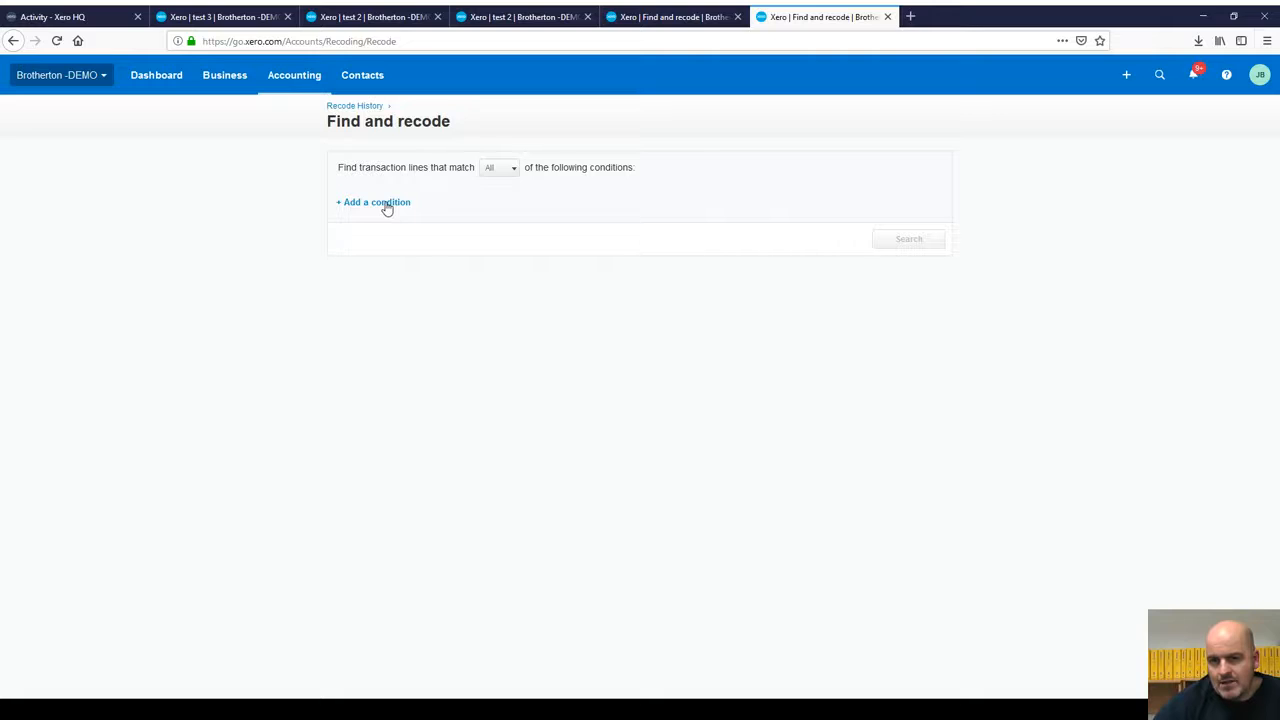
pyautogui.click(387, 205)
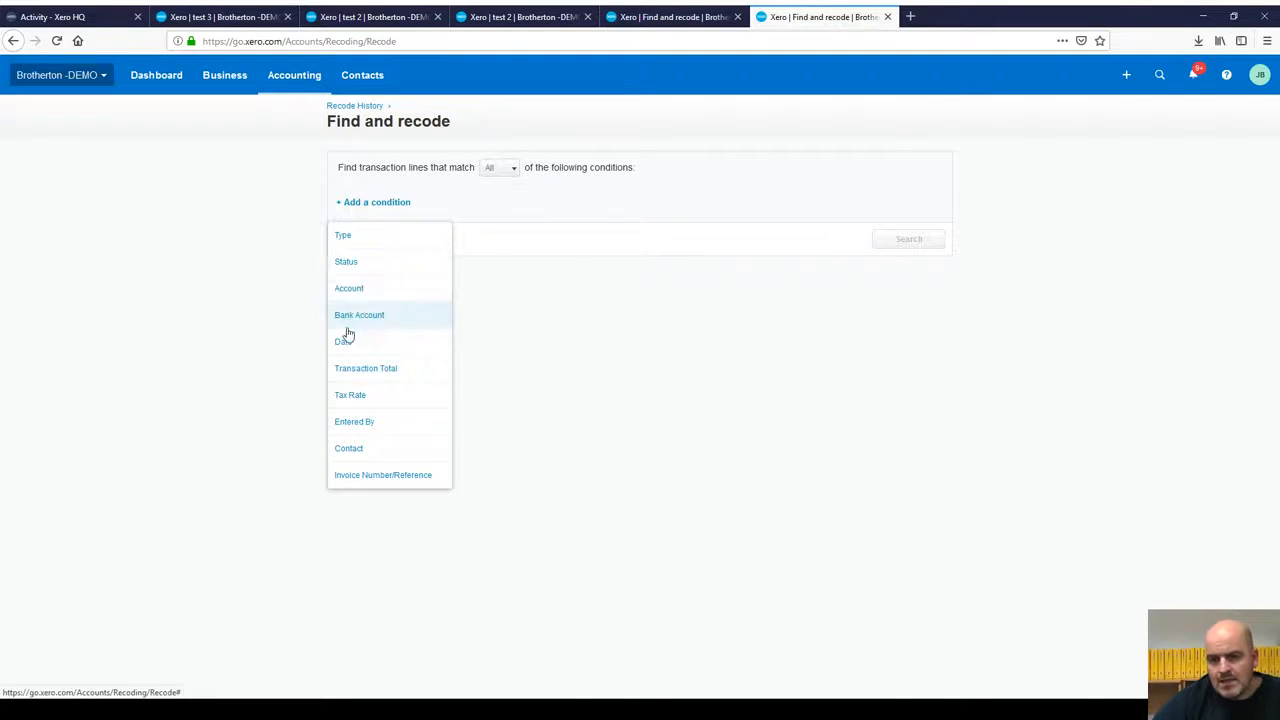
pyautogui.click(357, 449)
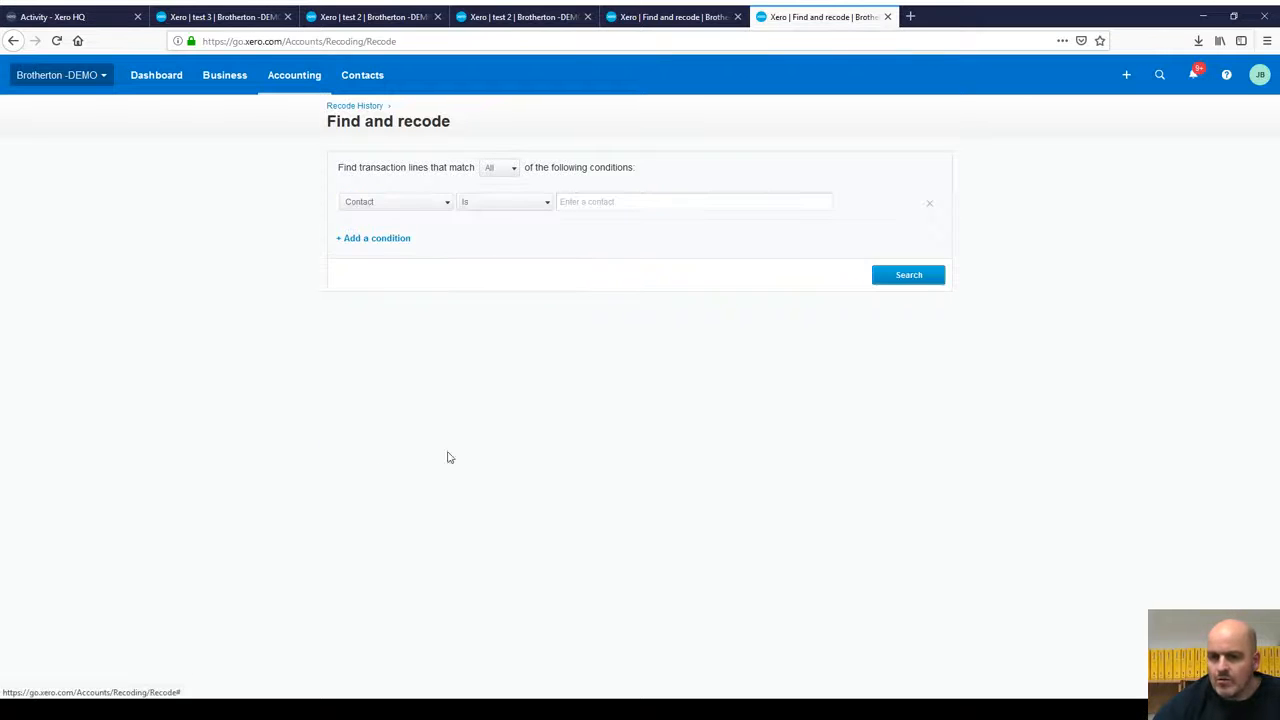
pyautogui.click(598, 203)
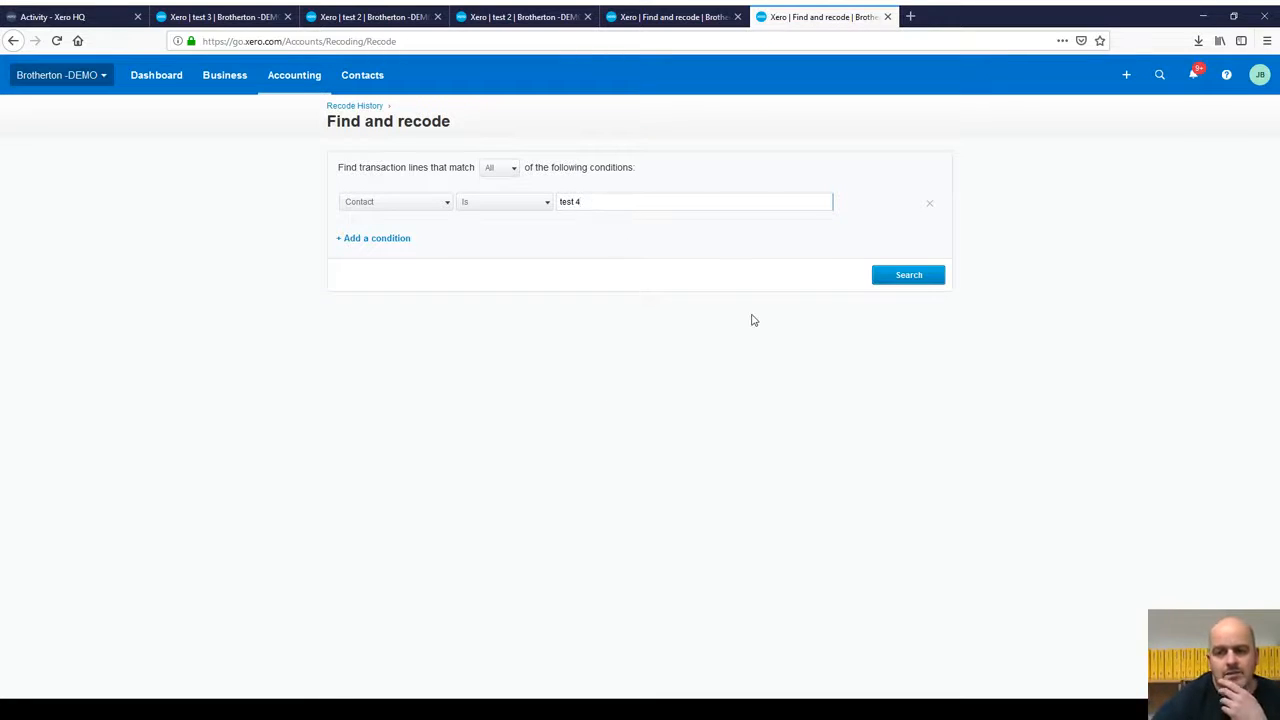
pyautogui.click(924, 279)
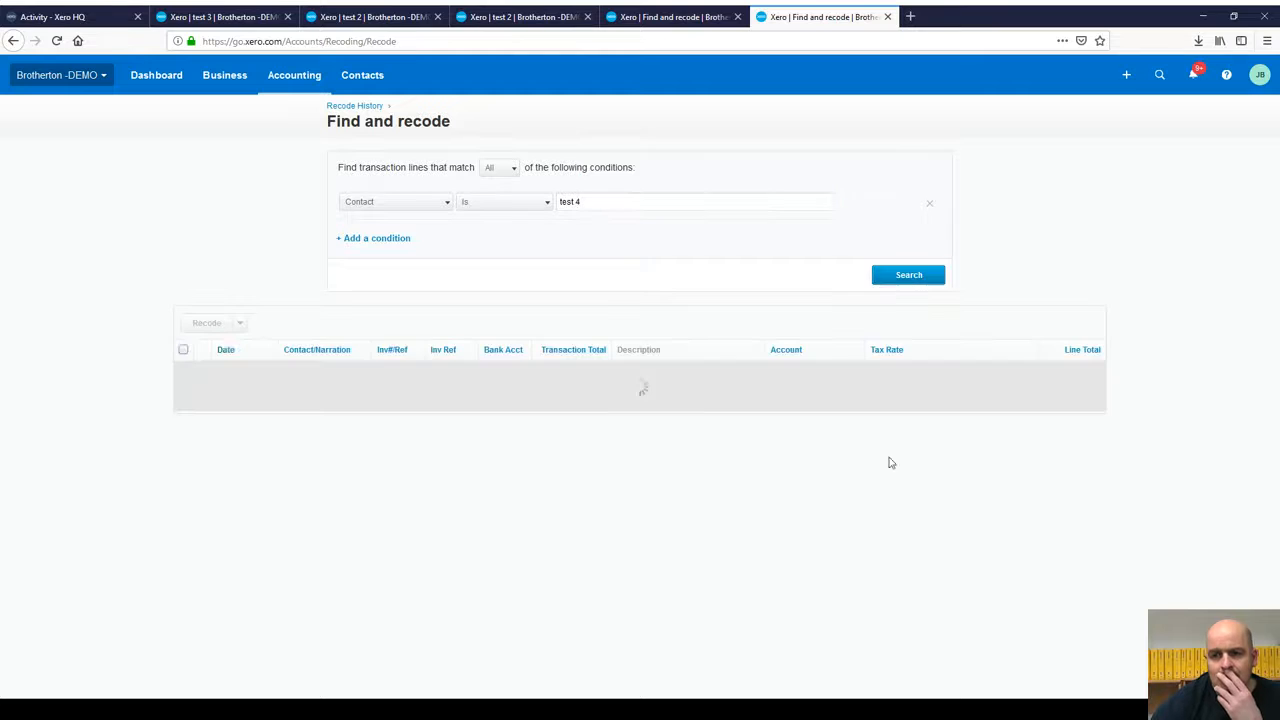
# Step: Examine the dates, accounts and tax rates of all the test 4 transaction lines for inconsistent coding
pyautogui.scroll(-5, 694, 437)
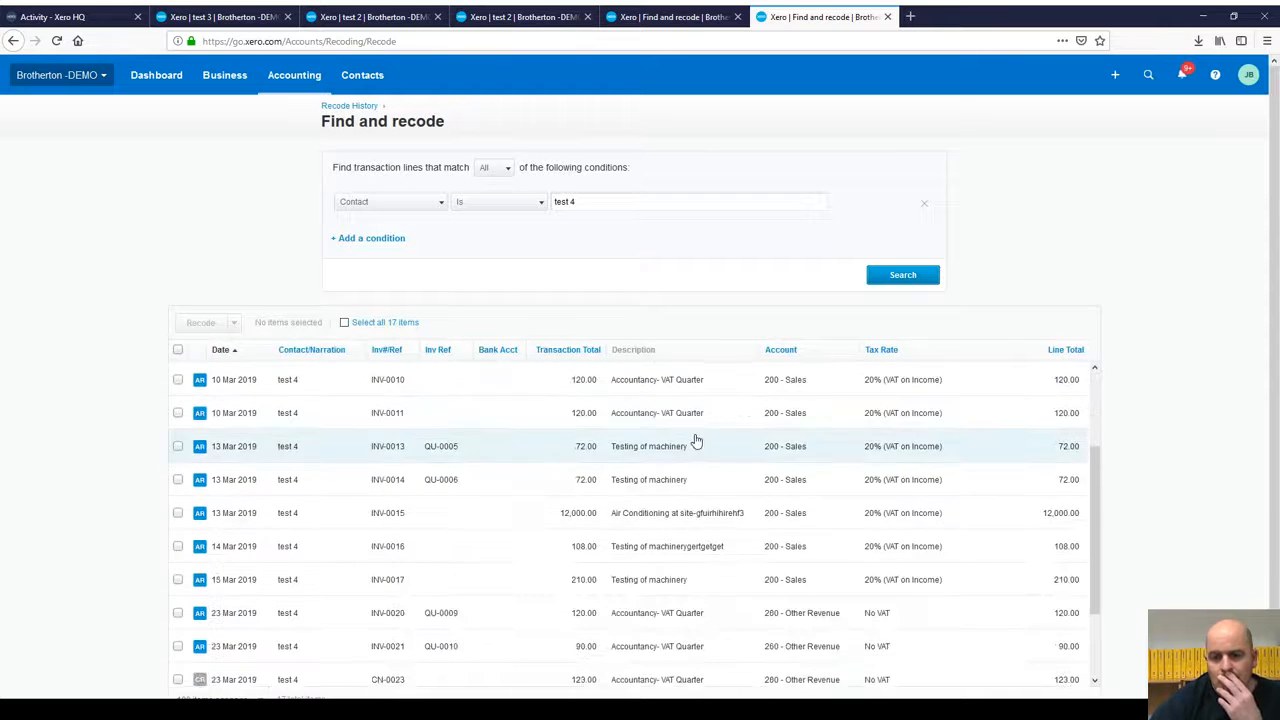
pyautogui.scroll(5, 697, 440)
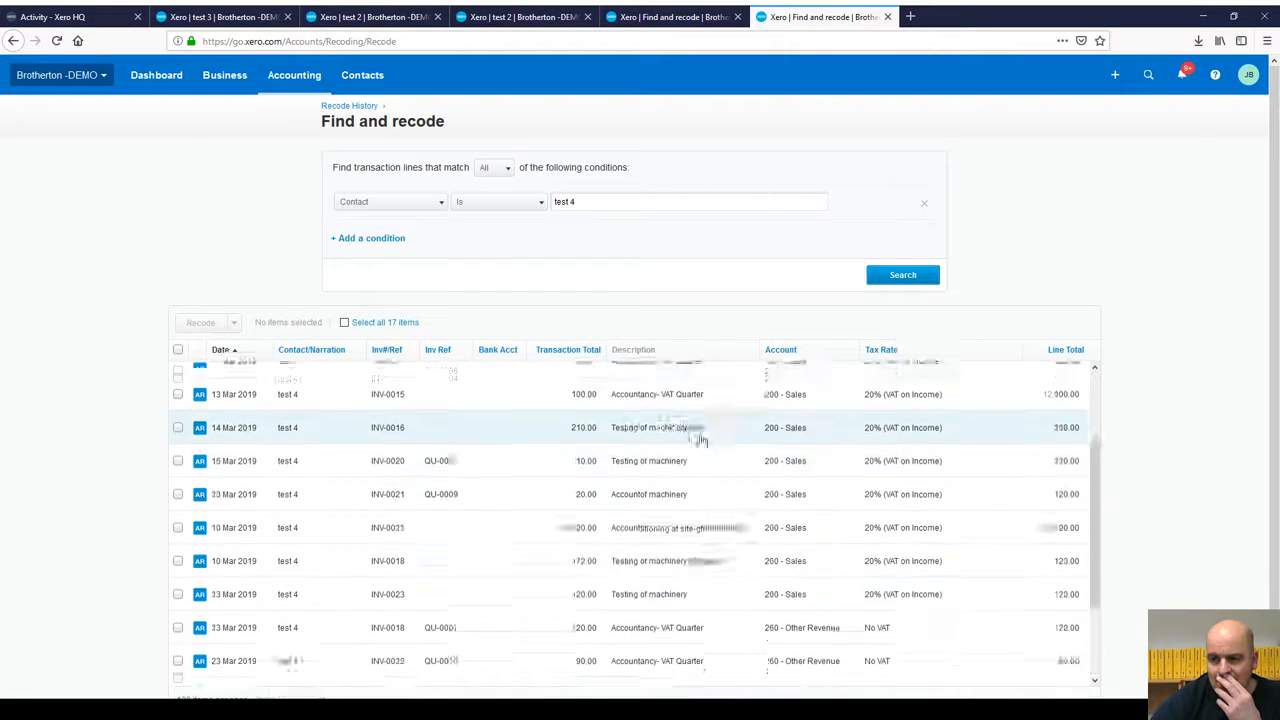
pyautogui.scroll(-5, 826, 411)
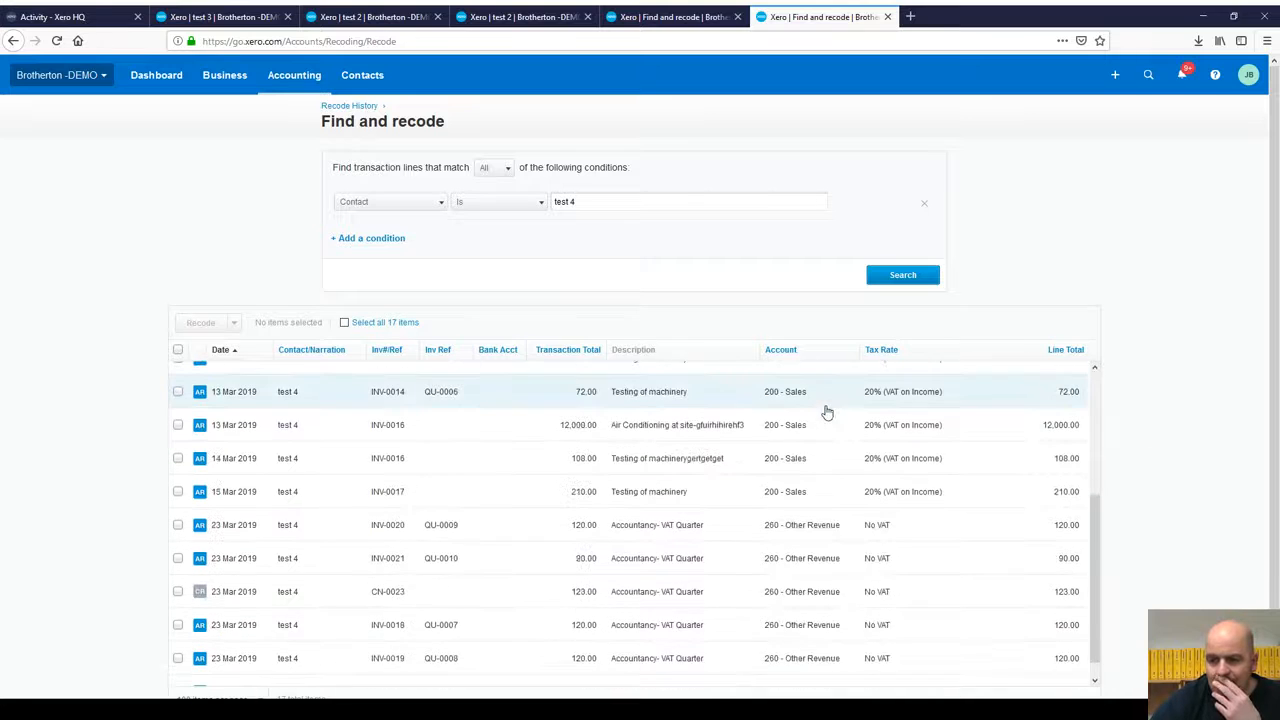
pyautogui.scroll(5, 1014, 528)
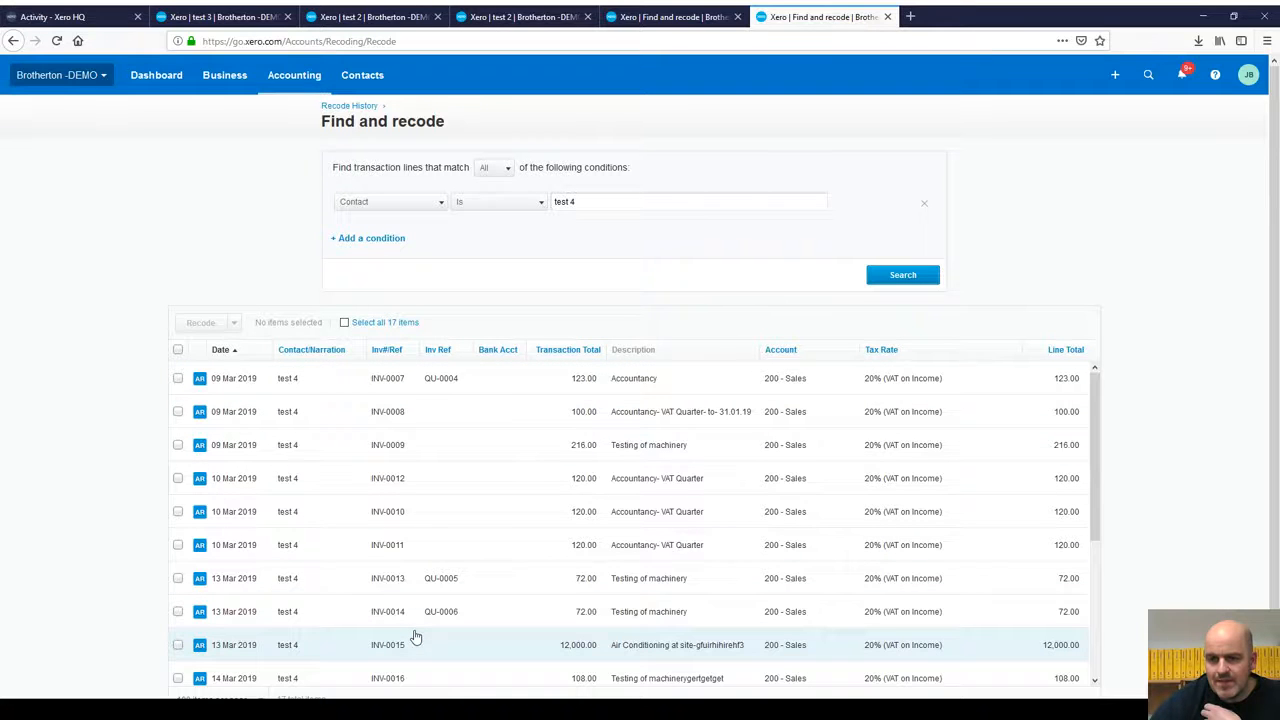
pyautogui.scroll(-3, 477, 614)
pyautogui.scroll(3, 480, 617)
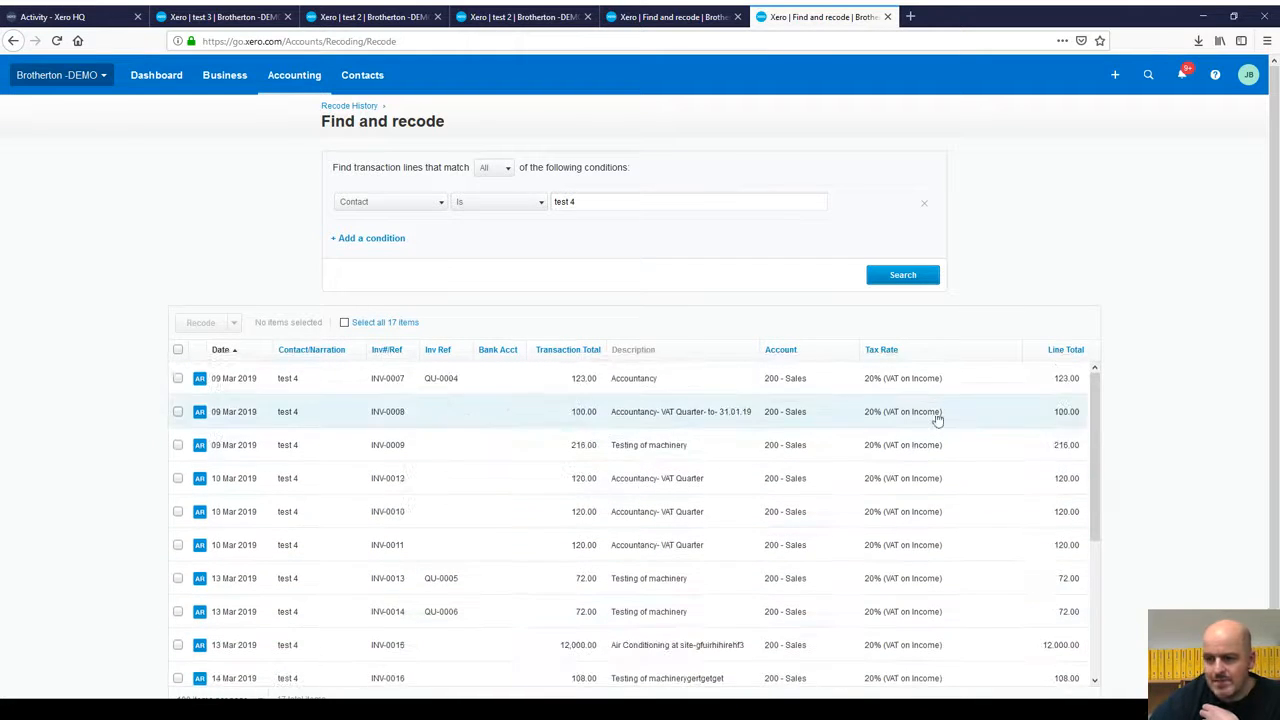
pyautogui.scroll(-2, 907, 460)
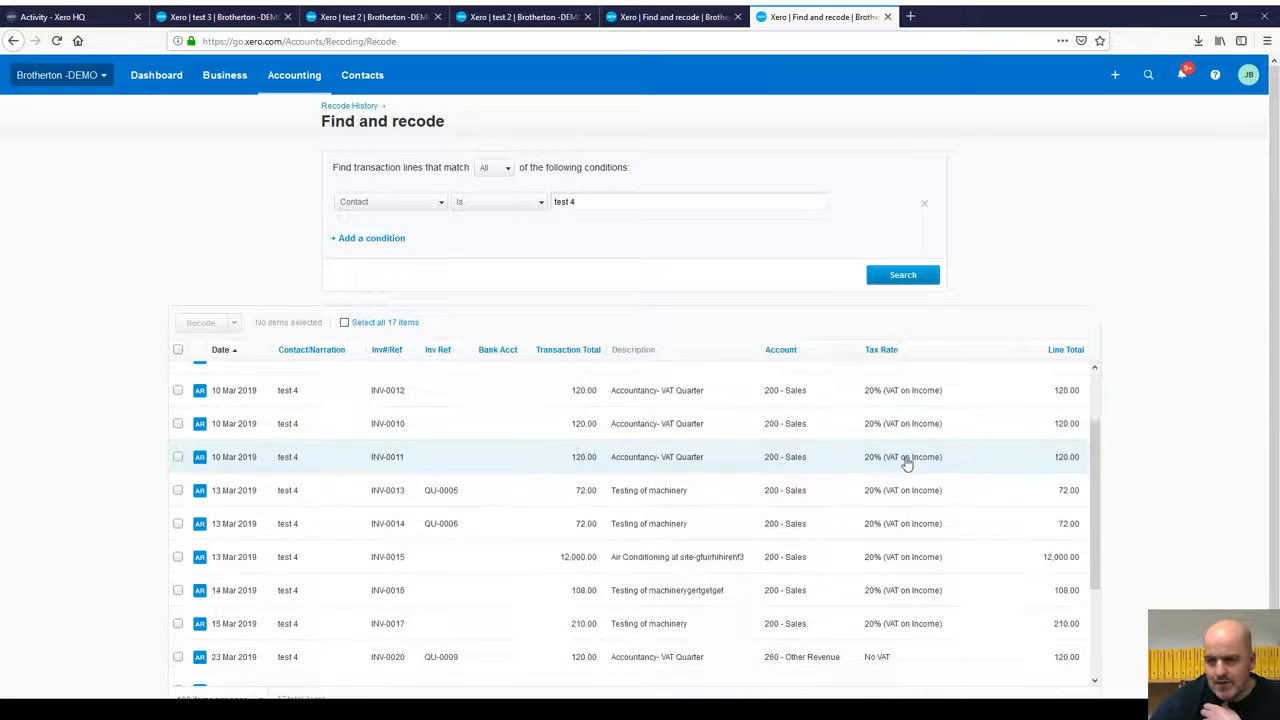
pyautogui.scroll(-3, 905, 460)
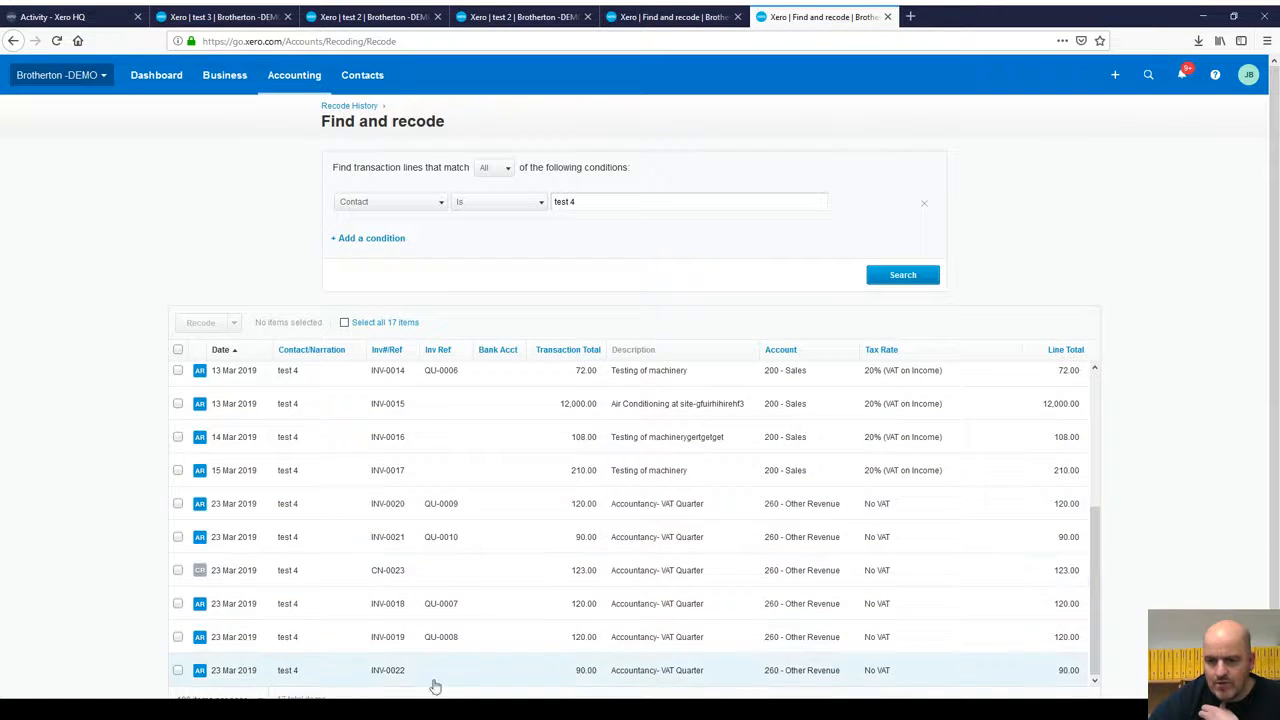
pyautogui.scroll(-1, 880, 675)
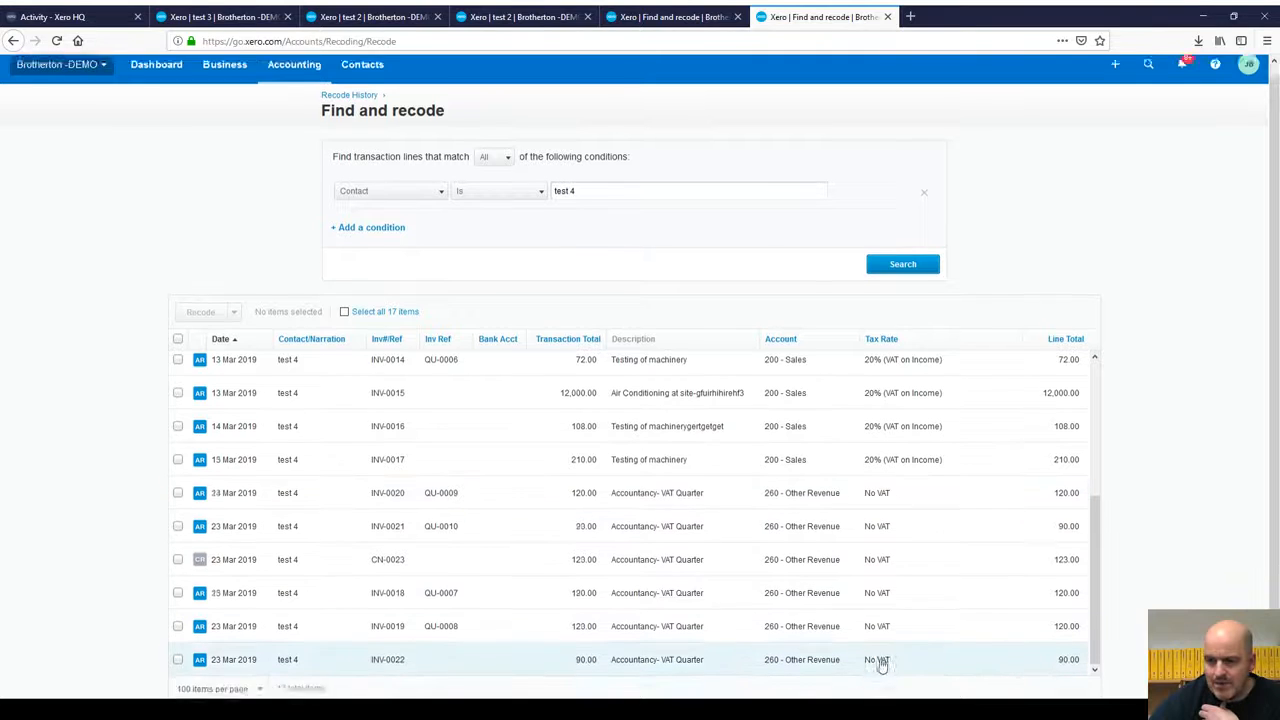
pyautogui.scroll(-1, 881, 666)
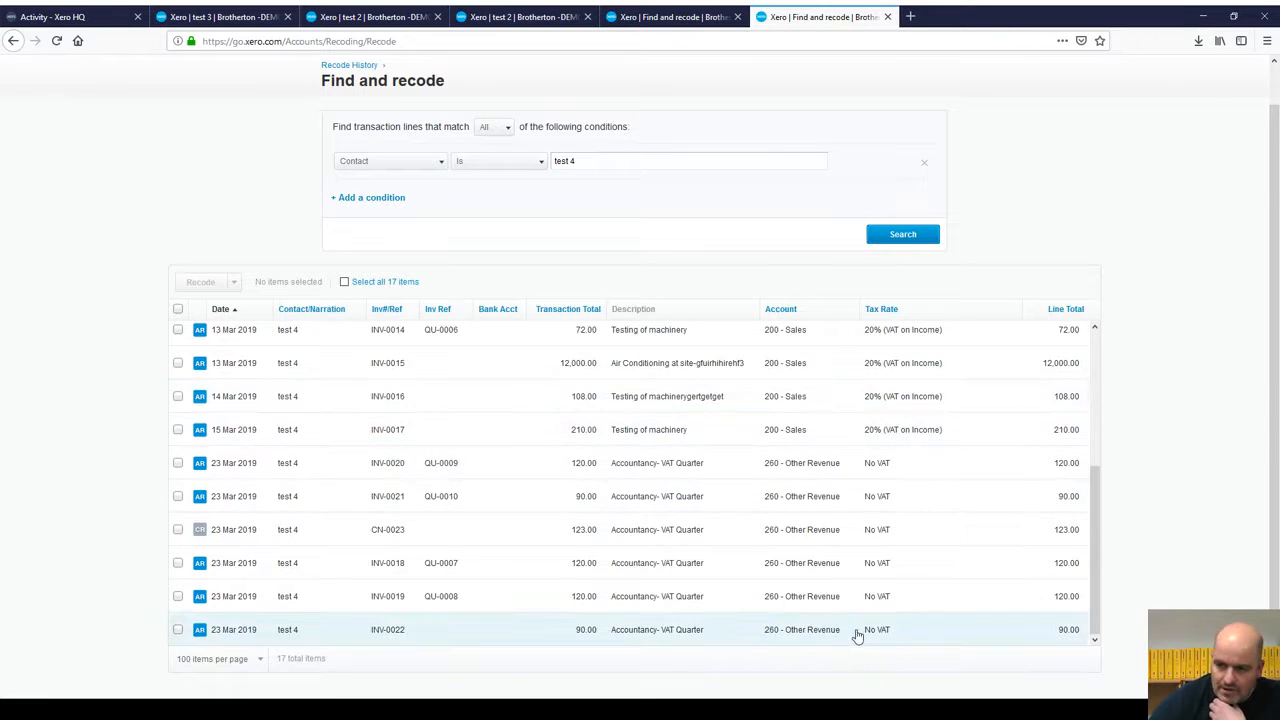
# Step: Select the six test 4 lines dated 23 Mar 2019 that are coded to 260 - Other Revenue with No VAT
pyautogui.click(178, 464)
pyautogui.click(178, 497)
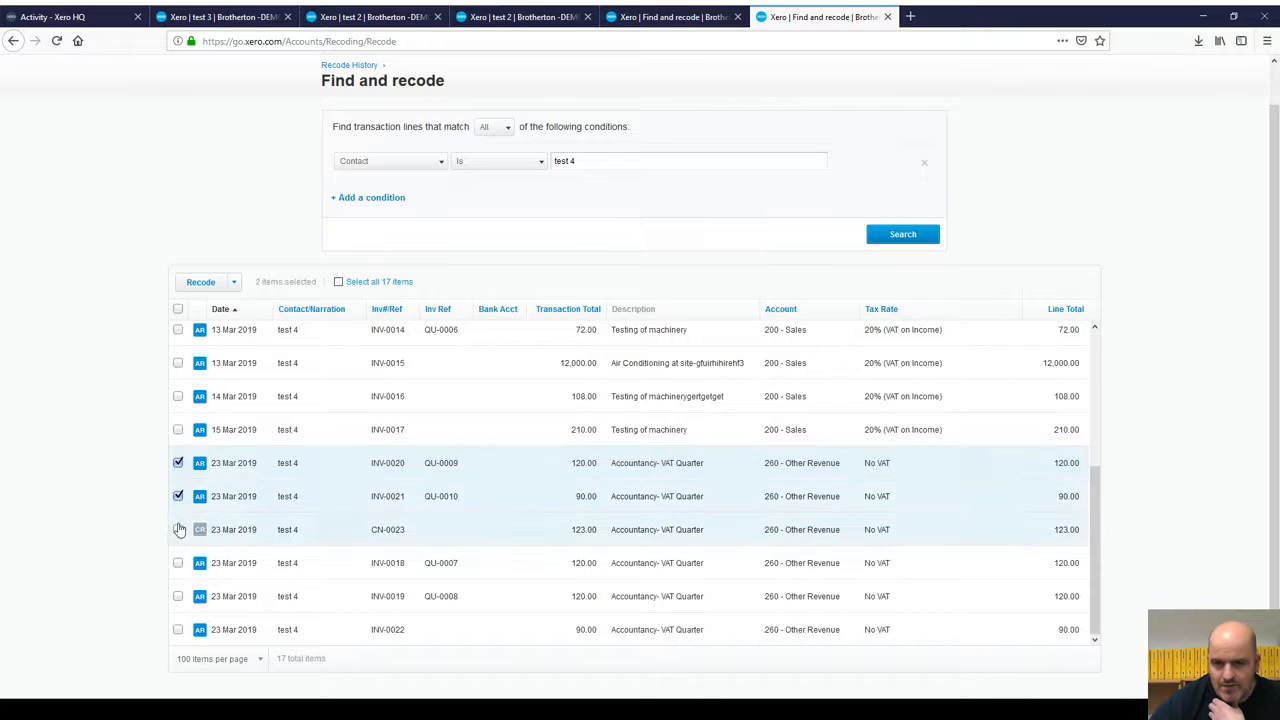
pyautogui.click(178, 530)
pyautogui.click(178, 564)
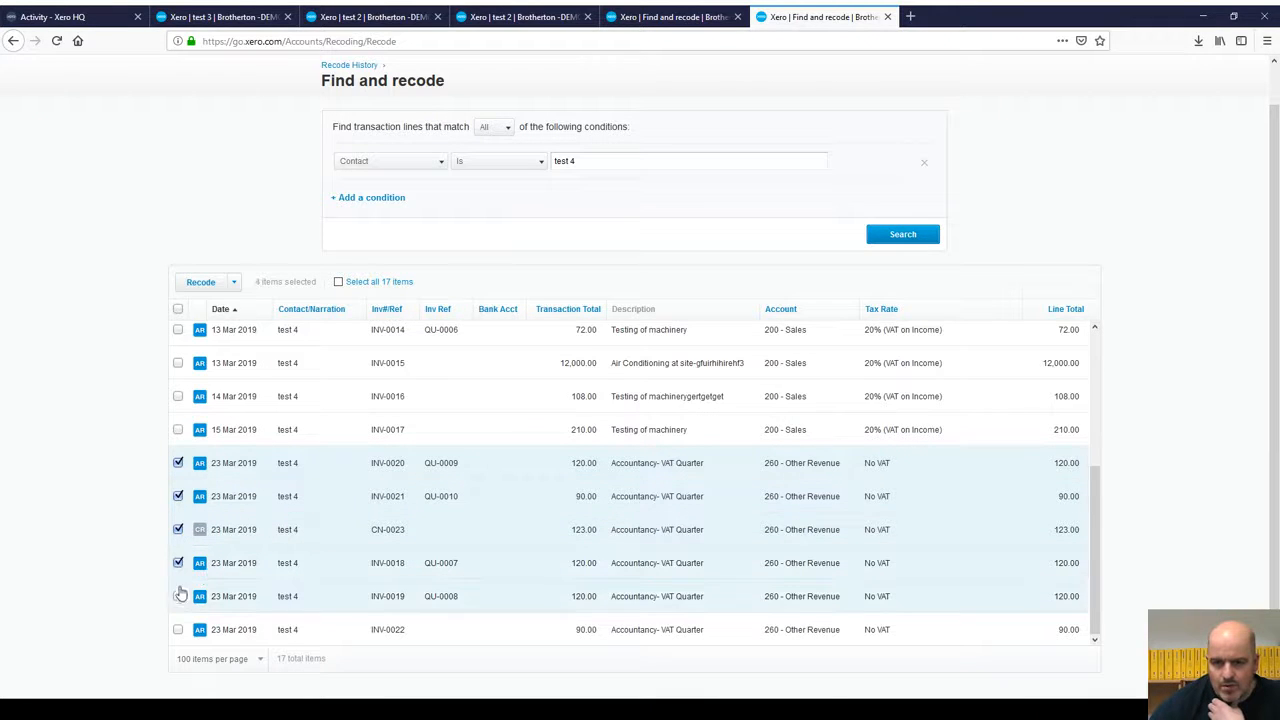
pyautogui.click(178, 597)
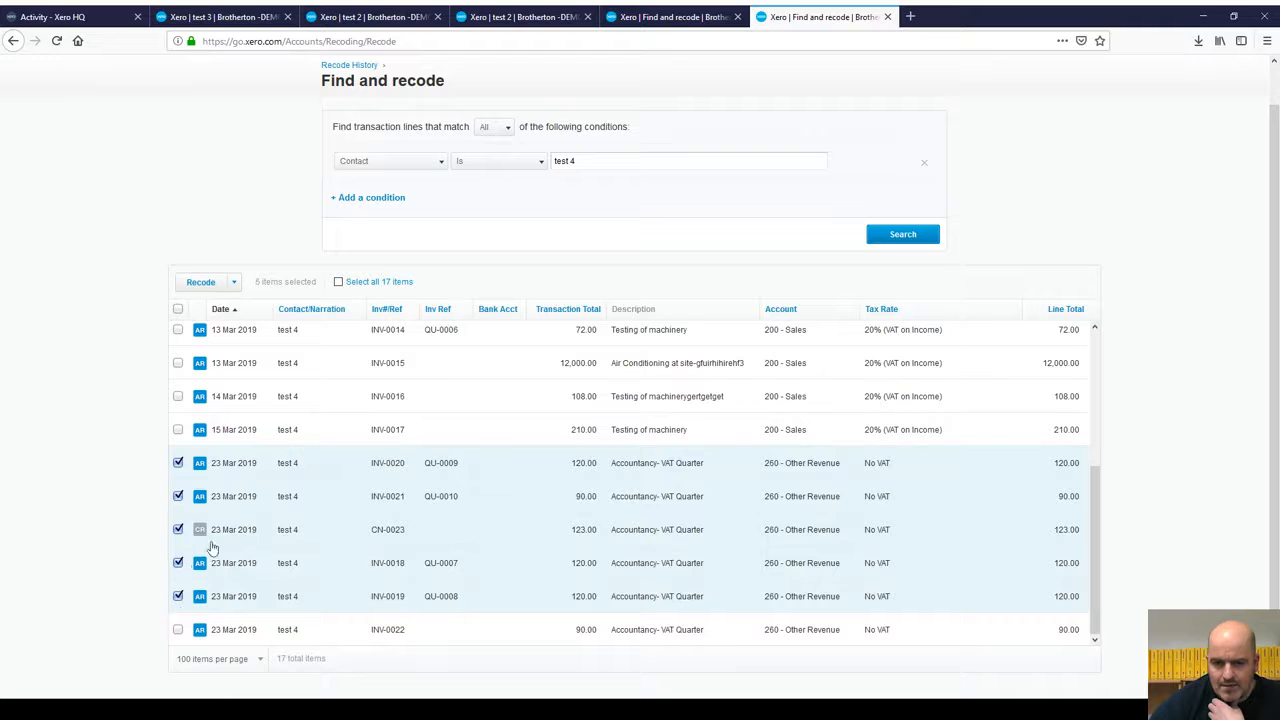
pyautogui.click(178, 630)
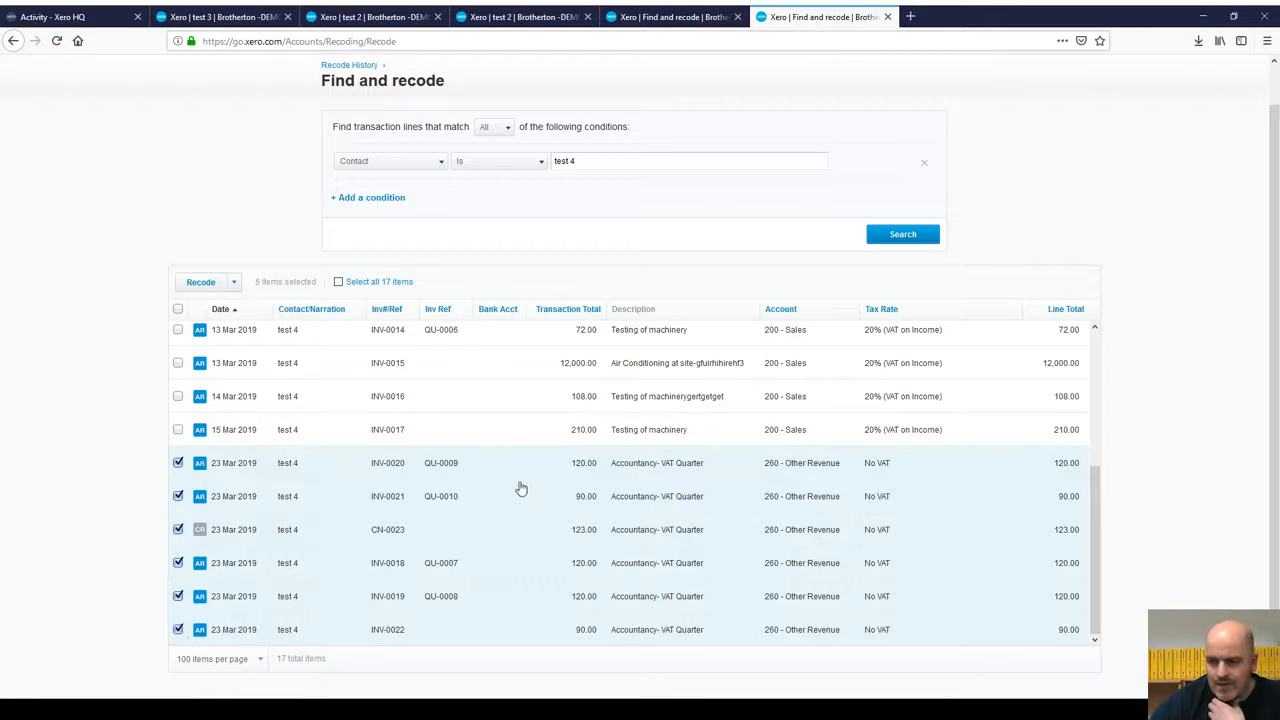
pyautogui.scroll(1, 600, 535)
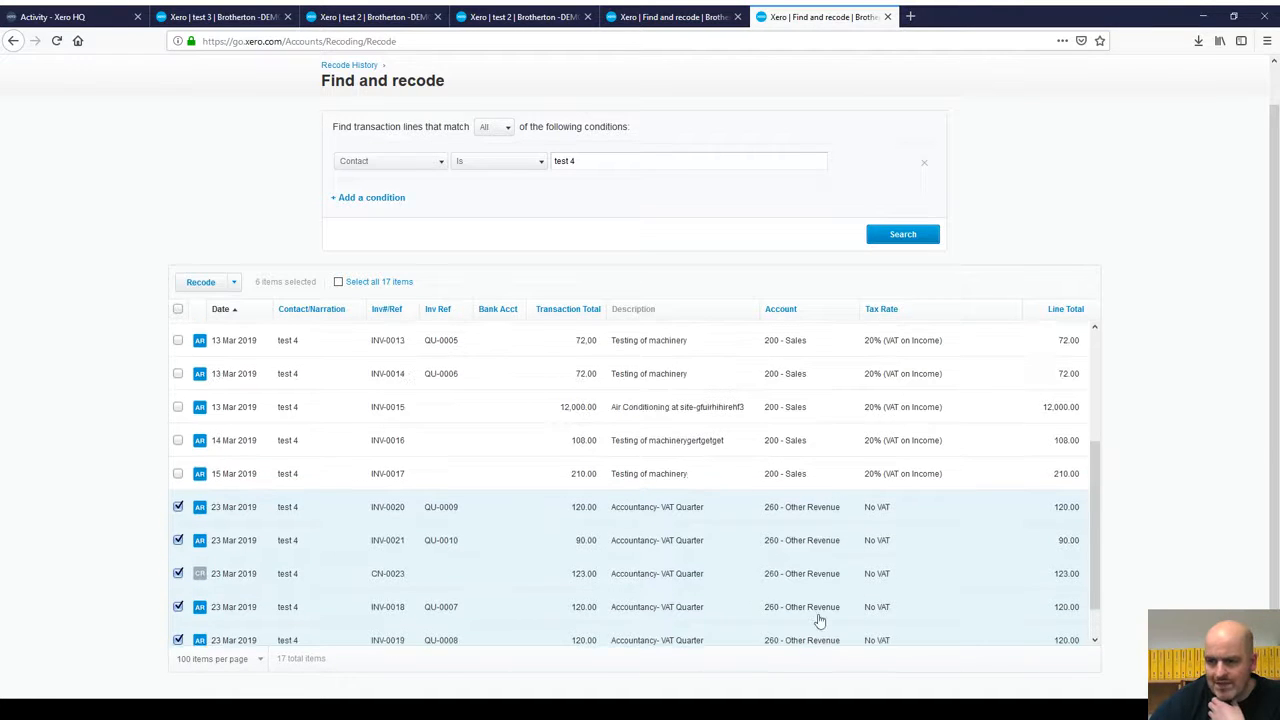
pyautogui.scroll(5, 848, 472)
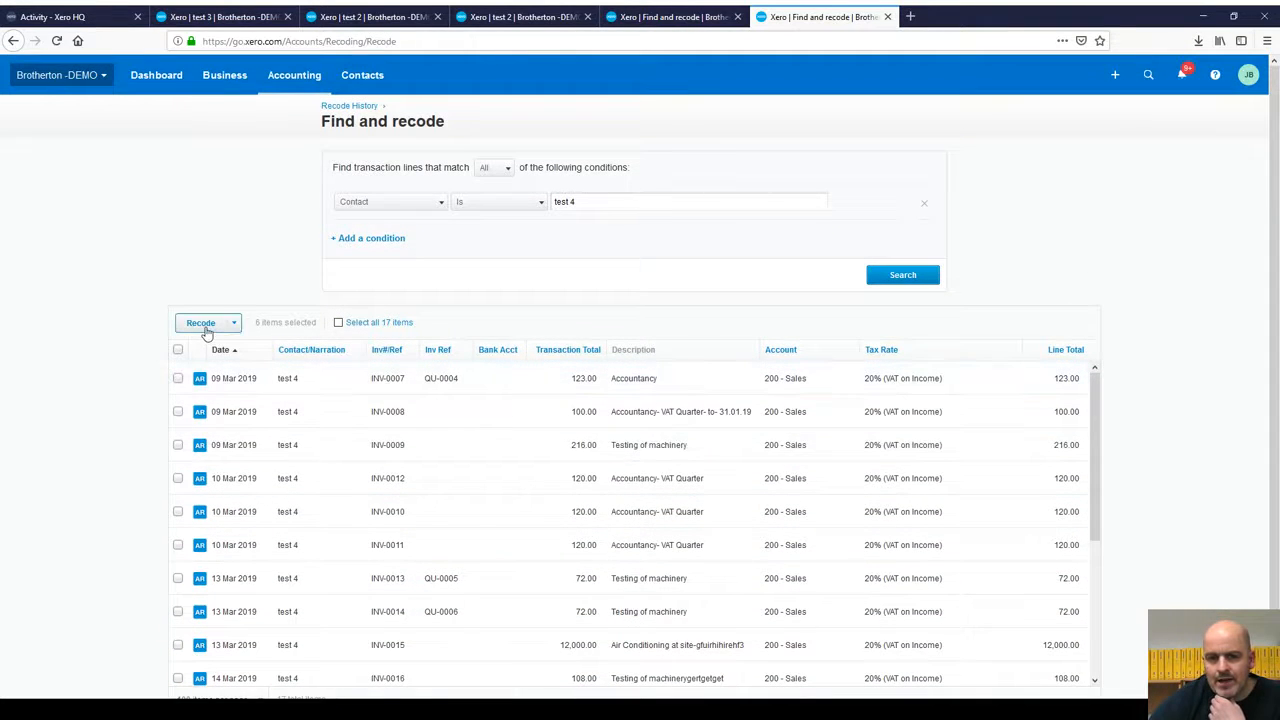
pyautogui.click(201, 323)
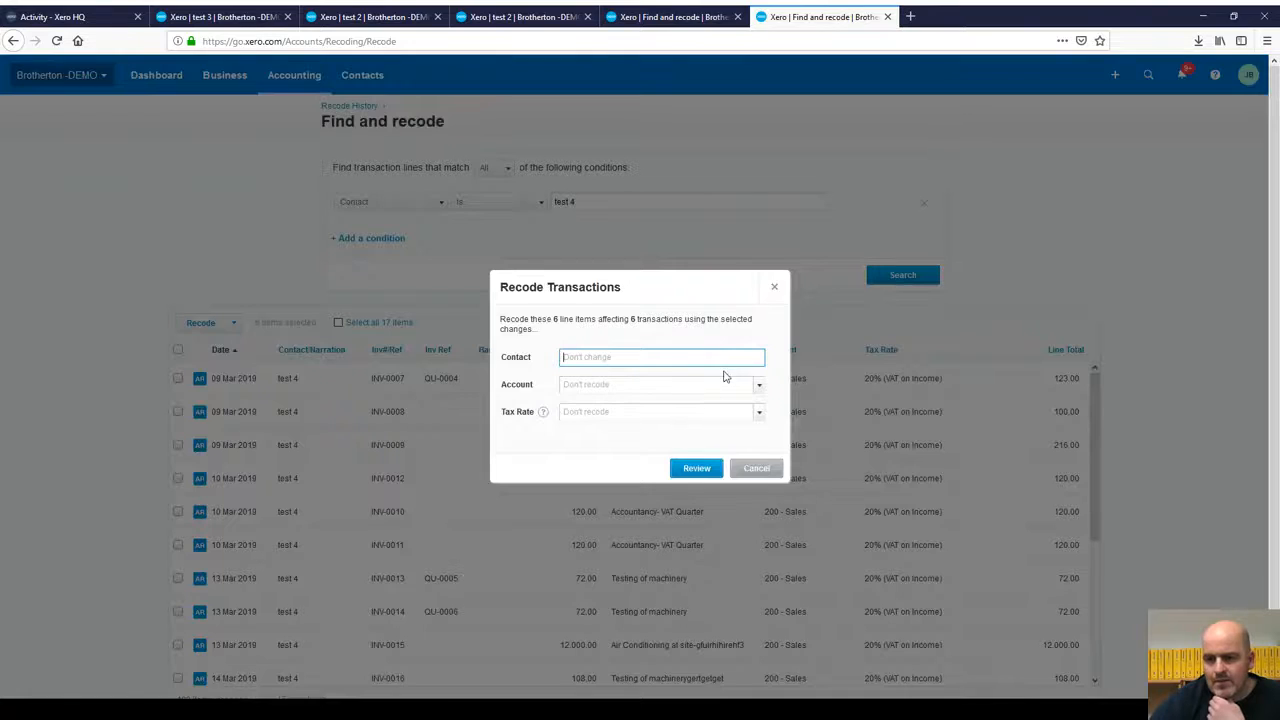
pyautogui.click(760, 388)
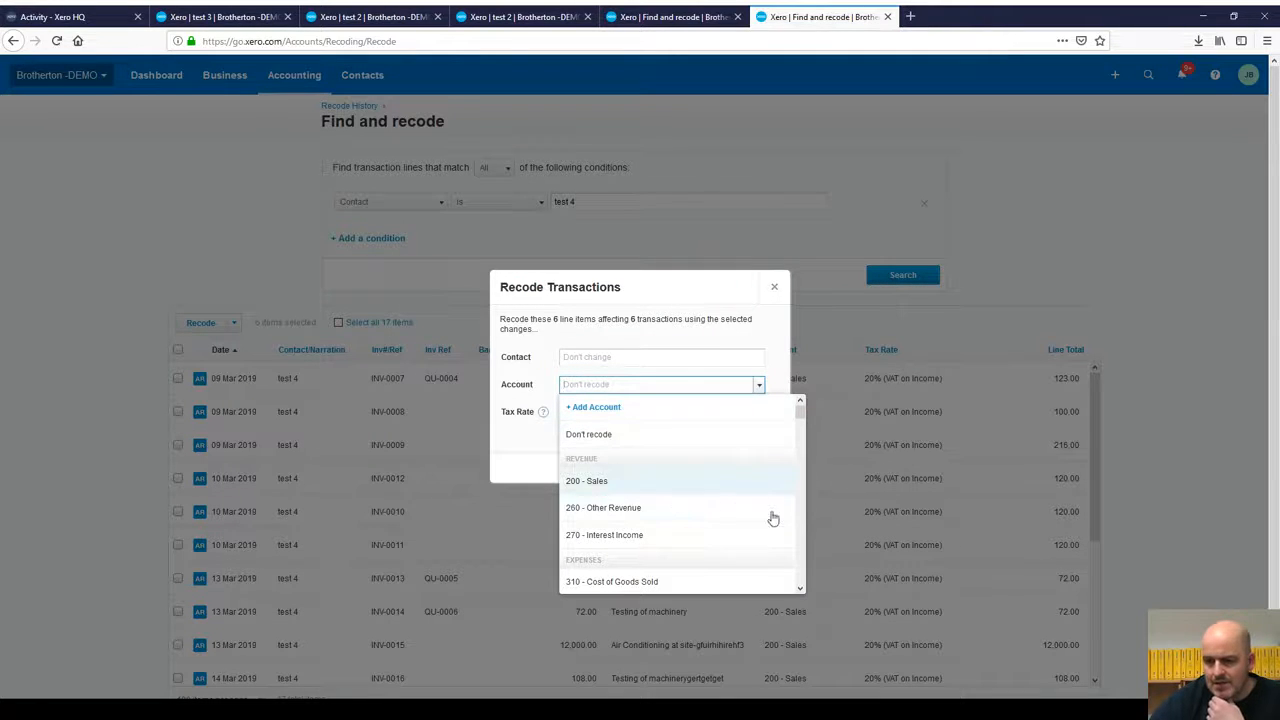
pyautogui.click(1007, 292)
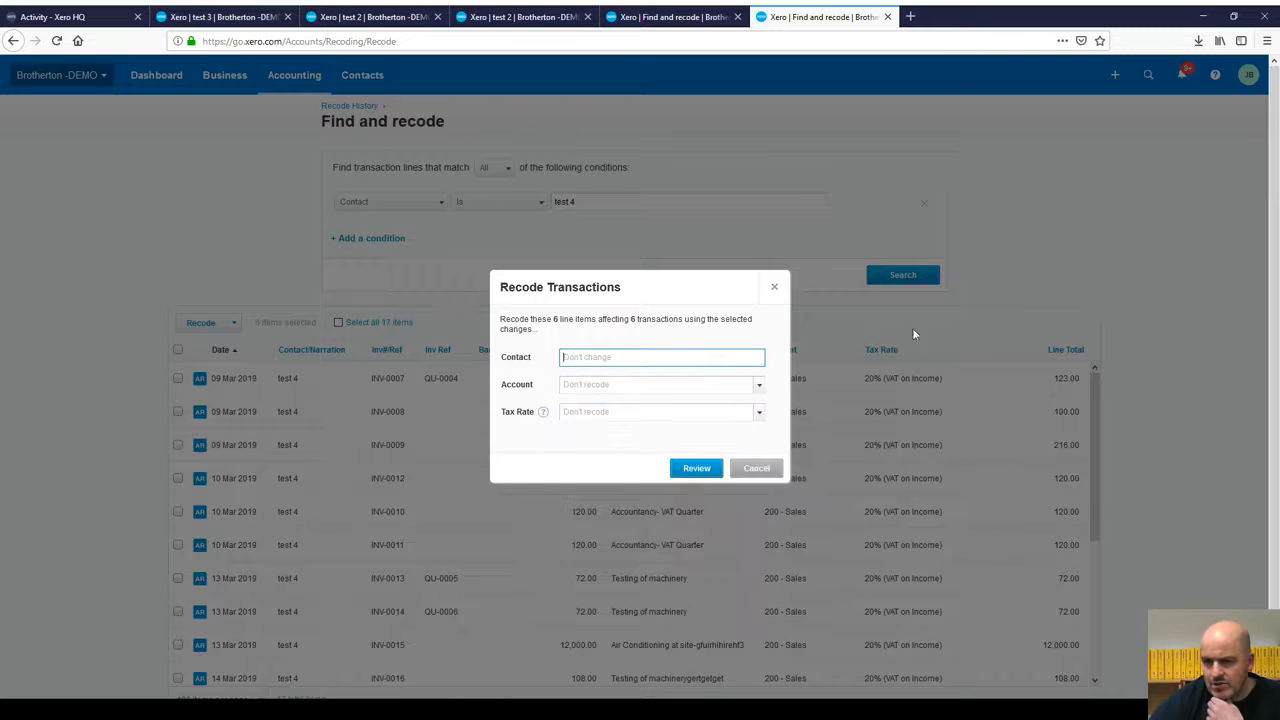
pyautogui.click(775, 291)
# Step: Start recoding the six selected test 4 lines dated 23 Mar 2019 and set their contact to test 2
pyautogui.scroll(-5, 1070, 350)
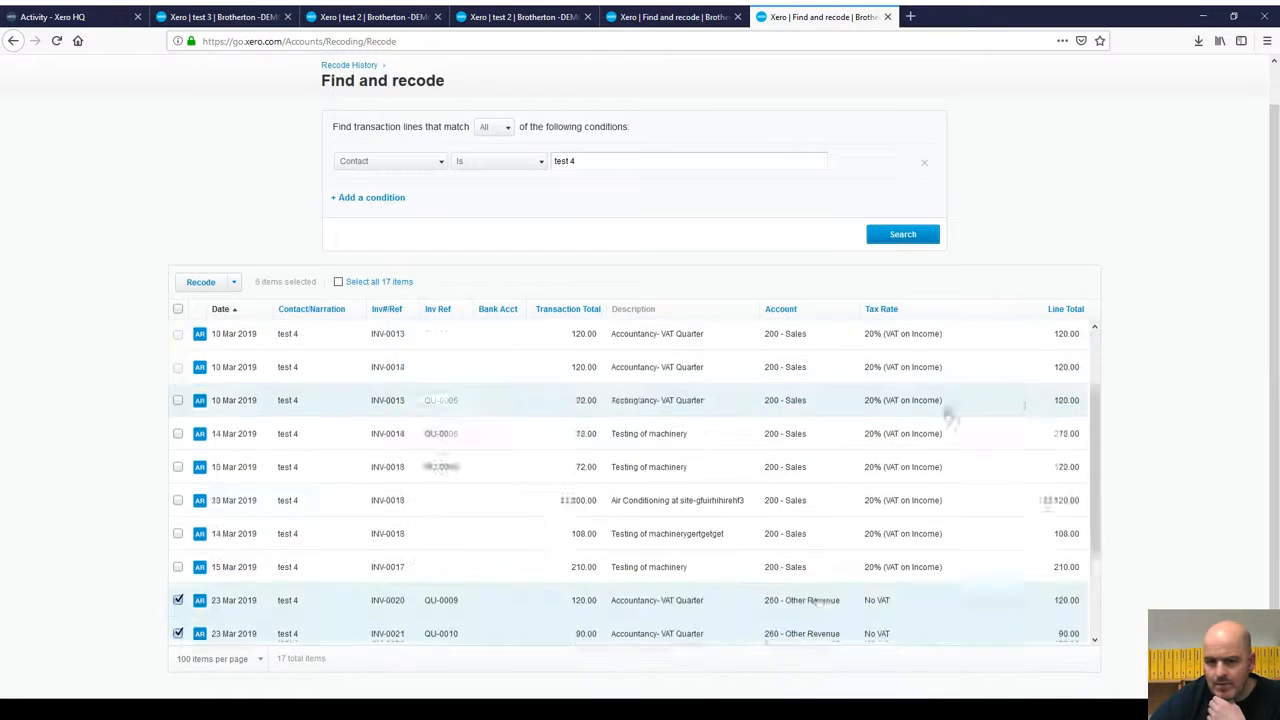
pyautogui.scroll(-3, 822, 575)
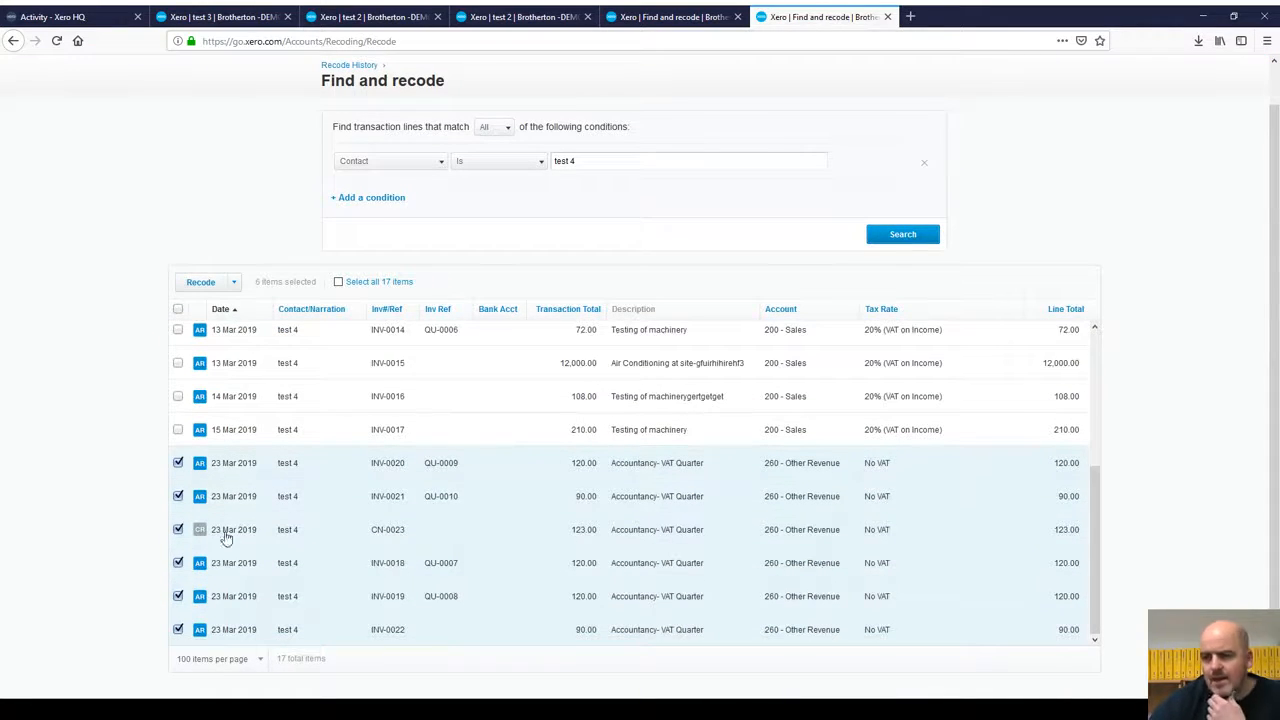
pyautogui.scroll(6, 740, 447)
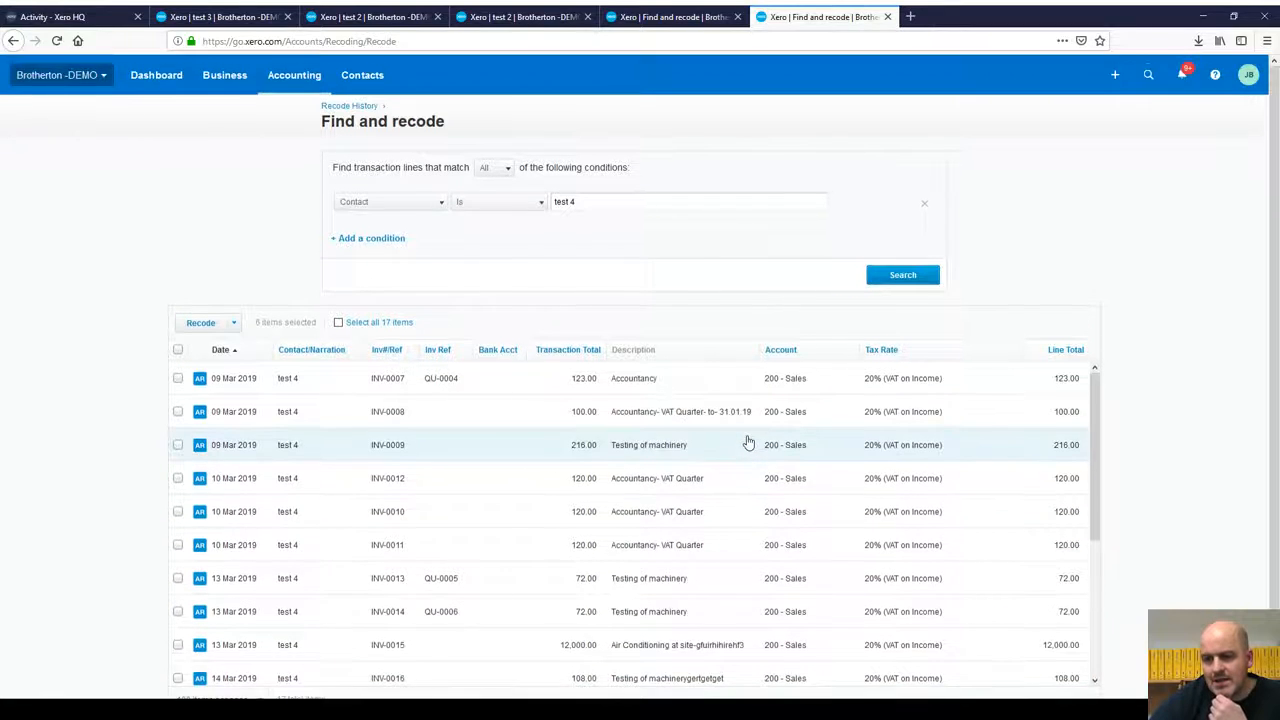
pyautogui.scroll(-2, 748, 442)
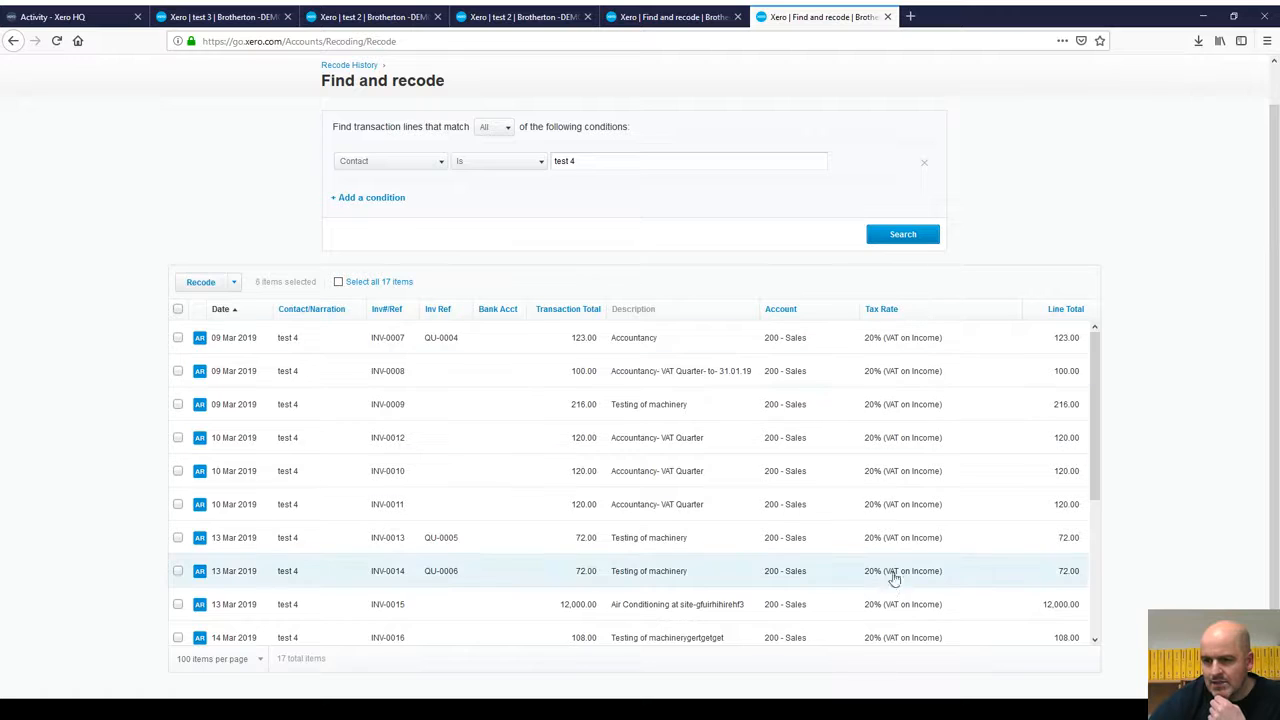
pyautogui.scroll(-3, 900, 570)
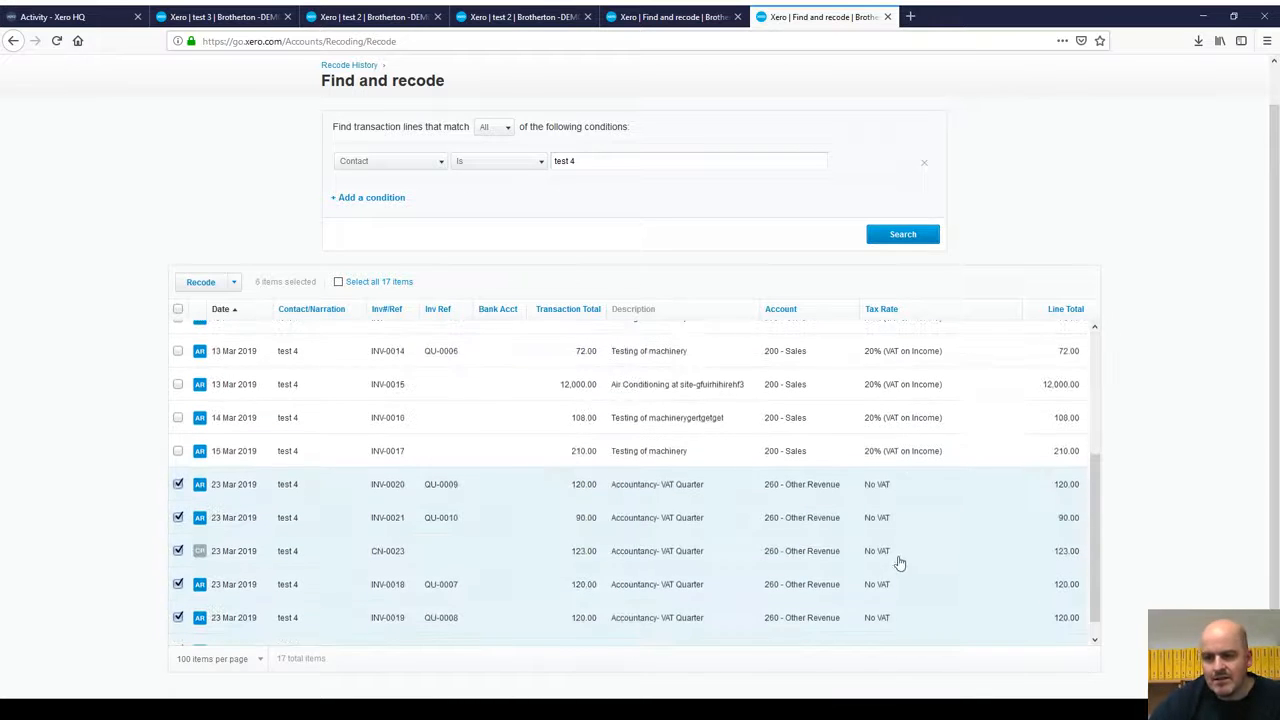
pyautogui.scroll(-1, 760, 500)
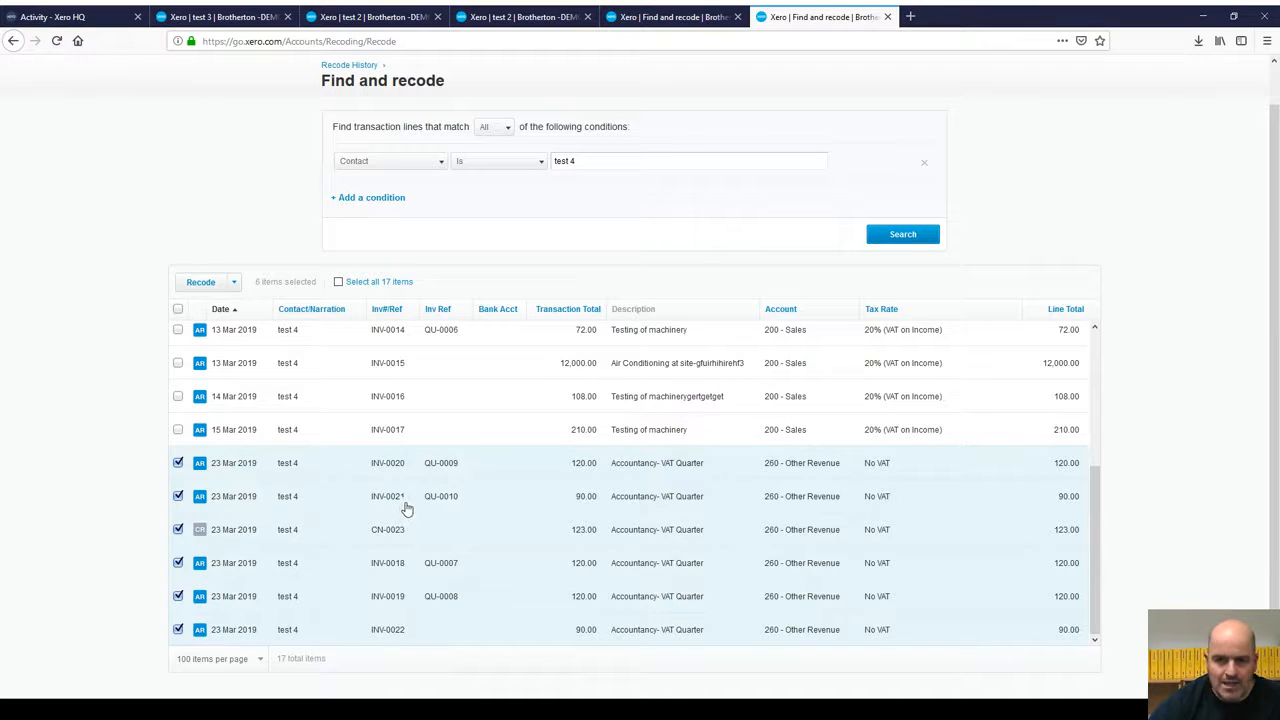
pyautogui.click(200, 282)
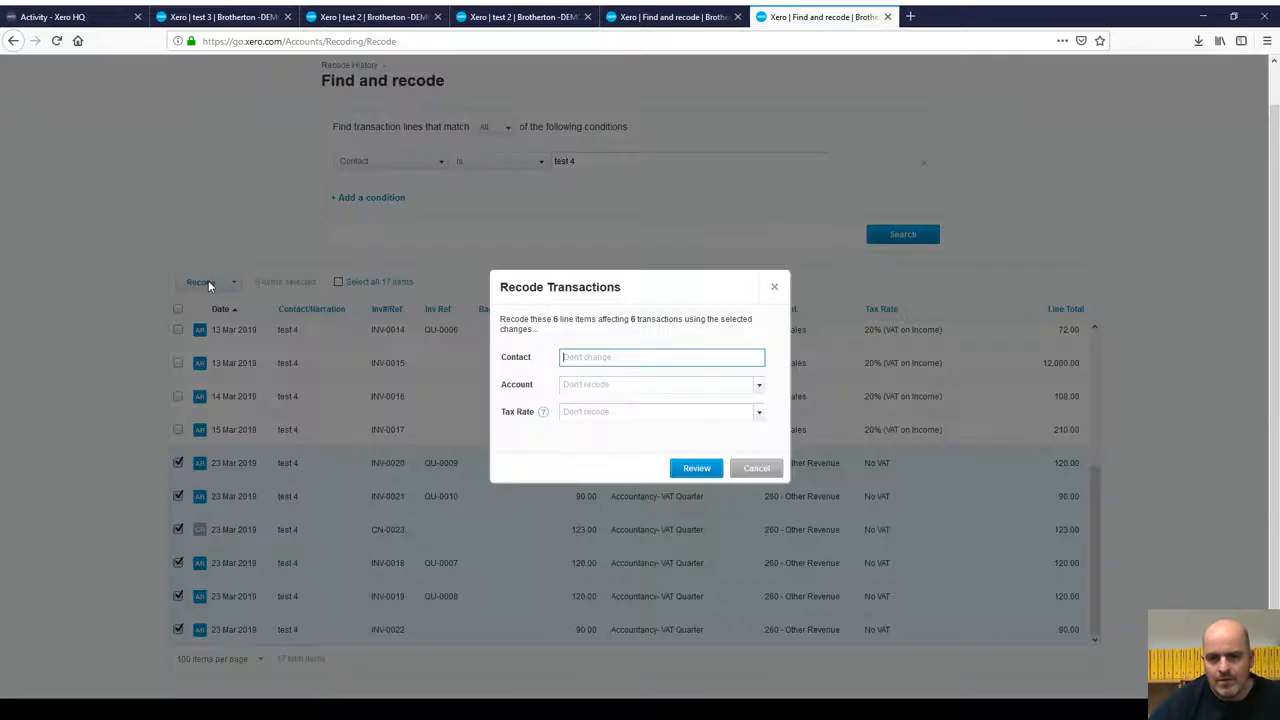
pyautogui.click(759, 389)
pyautogui.click(728, 358)
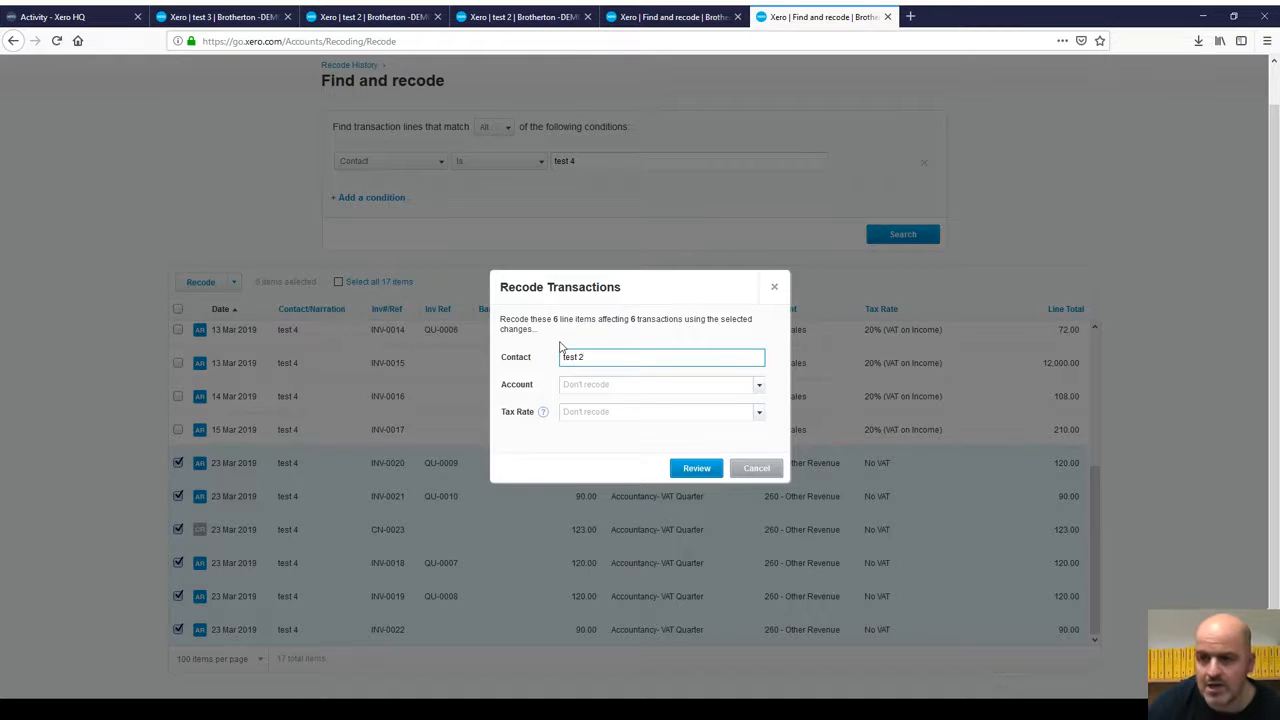
pyautogui.click(589, 386)
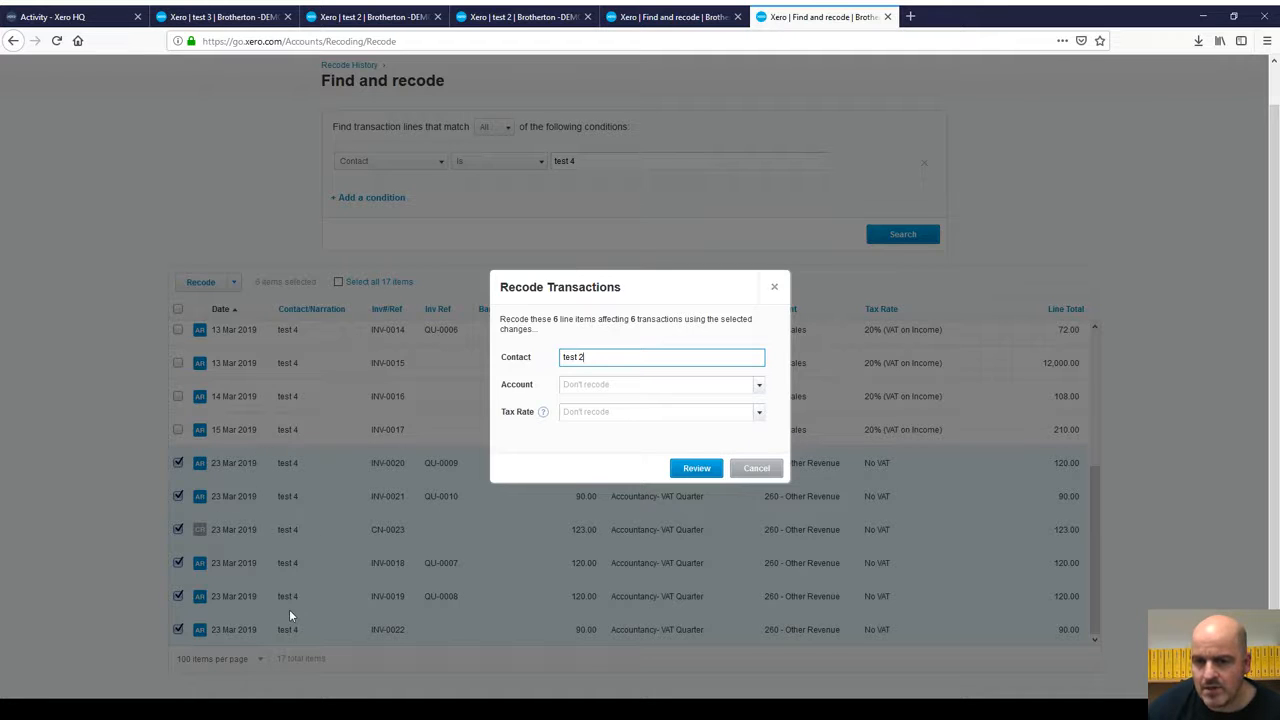
# Step: Set the recode account to 200 - Sales and the tax rate to 20% (VAT on Income), and review and confirm the recode
pyautogui.click(759, 388)
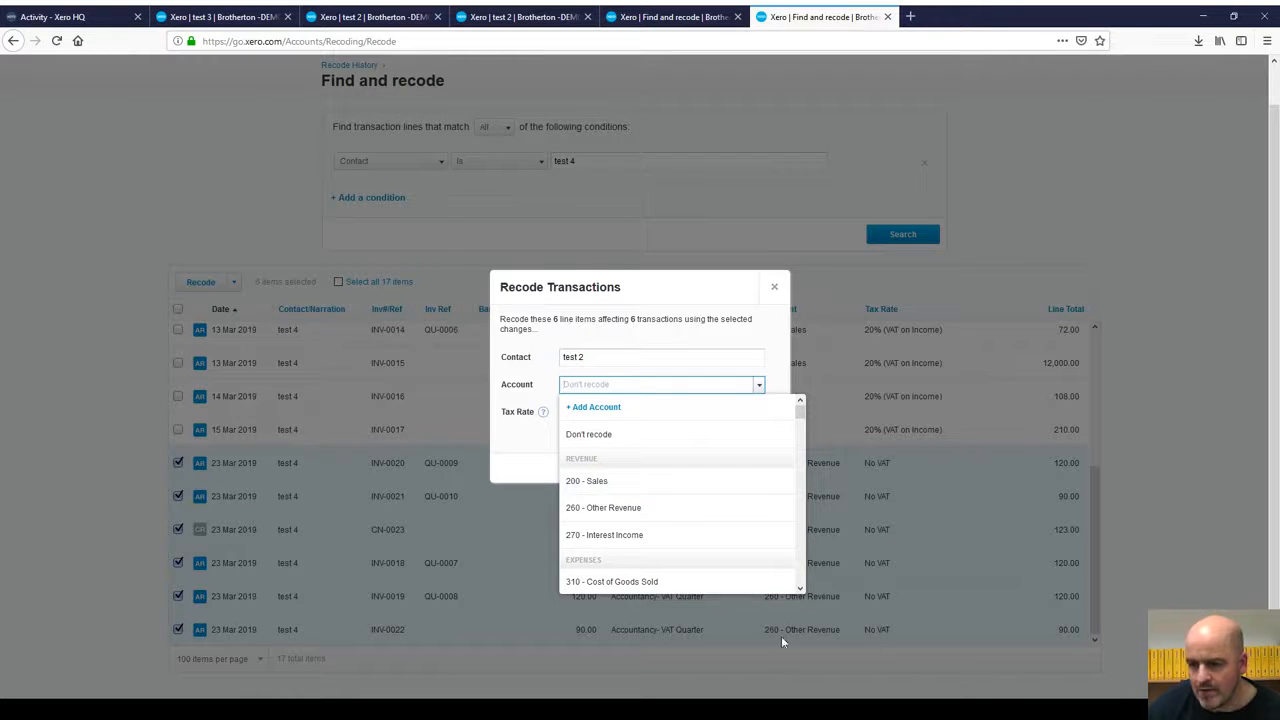
pyautogui.click(600, 484)
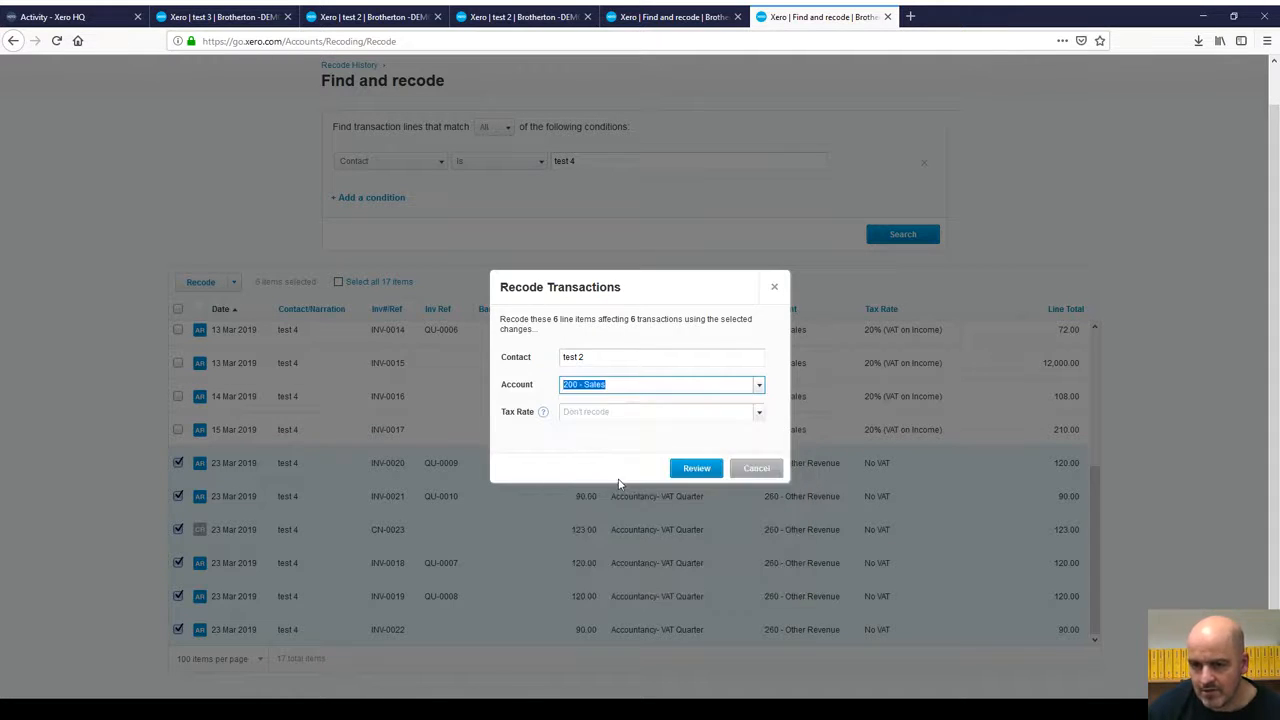
pyautogui.click(760, 413)
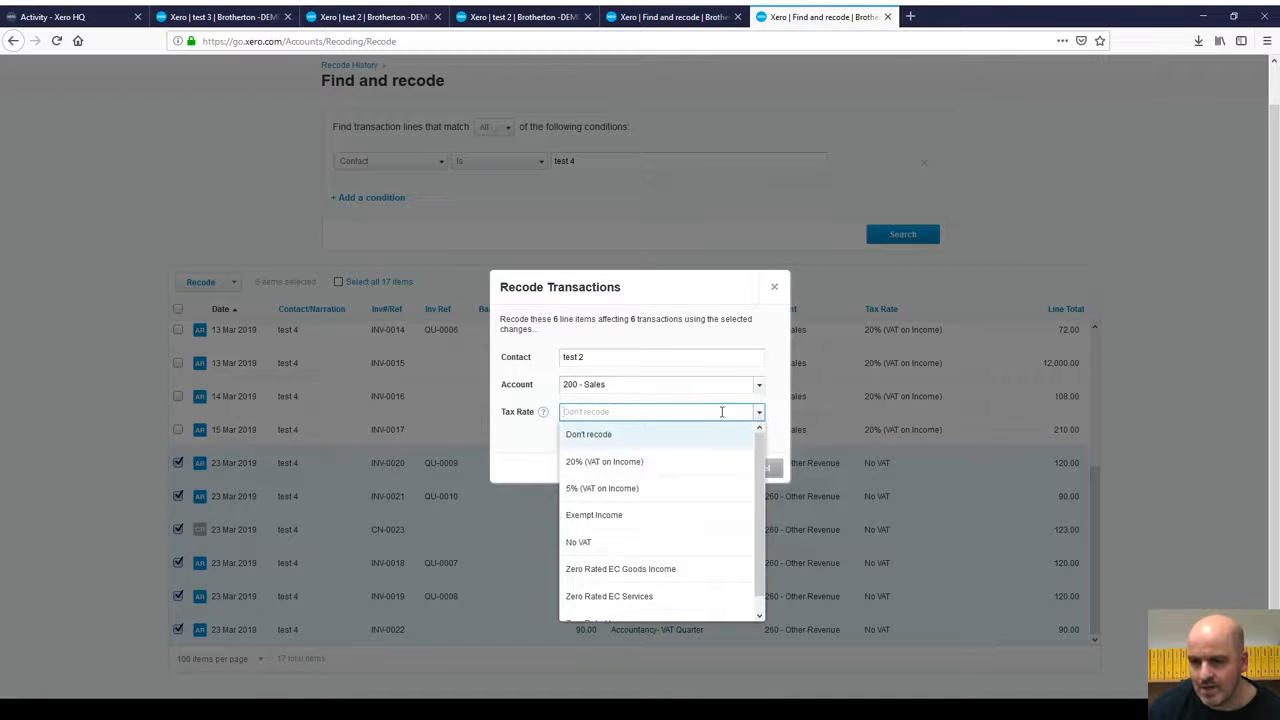
pyautogui.click(630, 462)
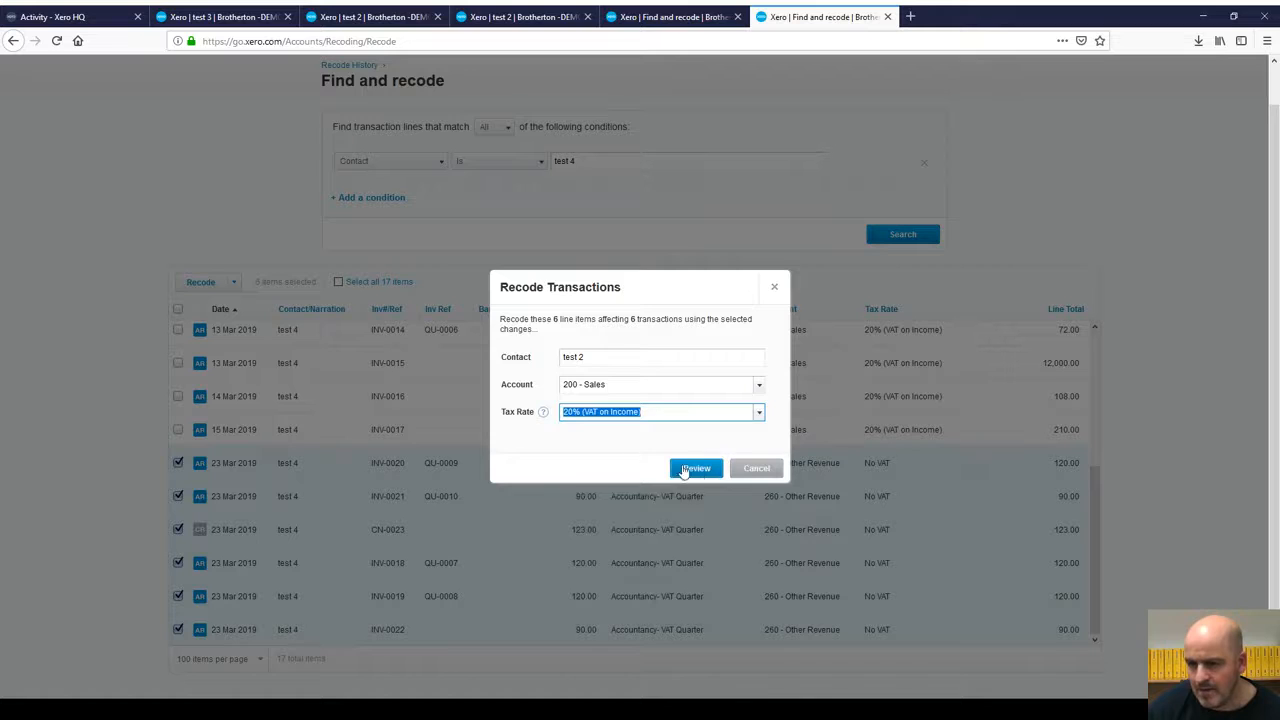
pyautogui.click(697, 470)
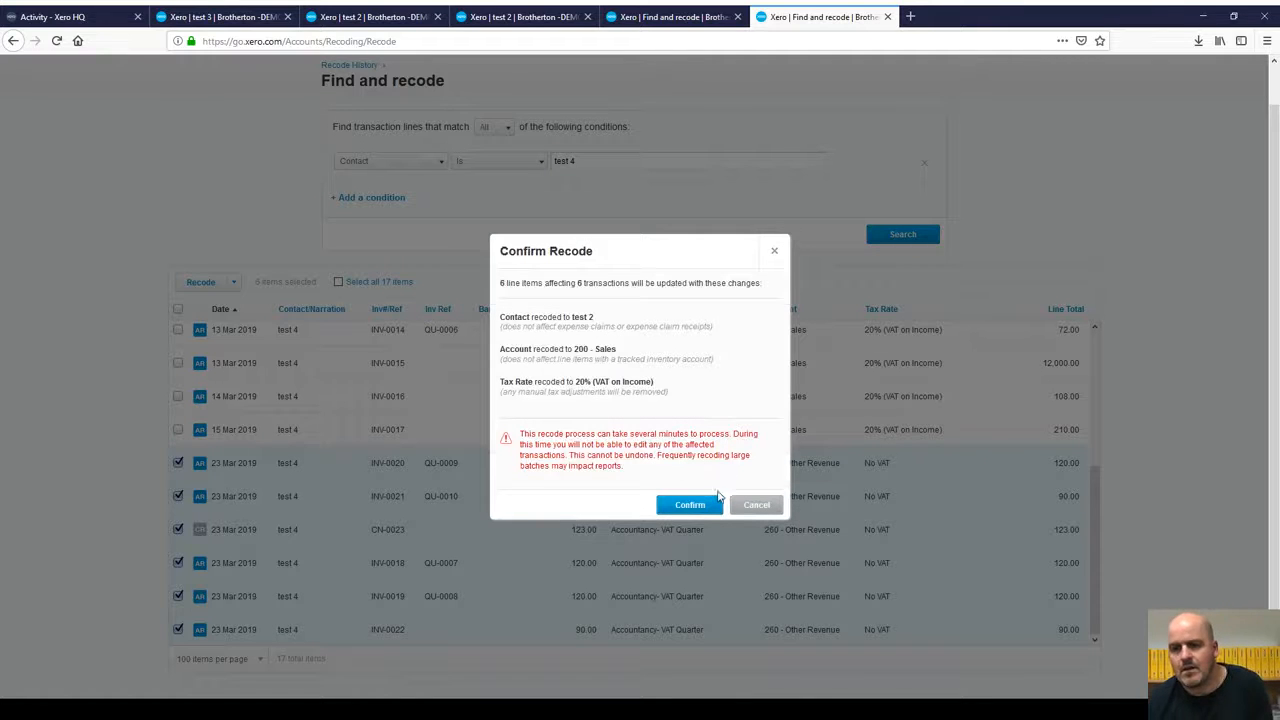
pyautogui.click(690, 505)
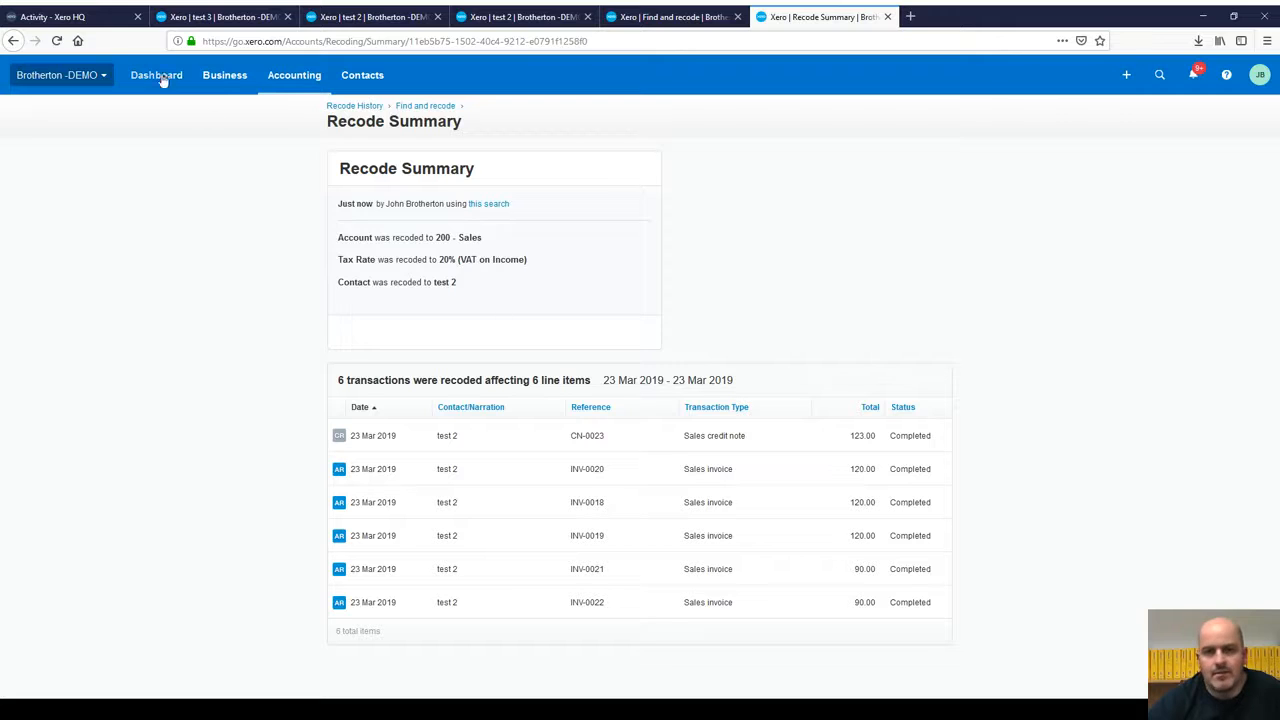
# Step: Open the list of all sales invoices from the sales overview and search it for test 2
pyautogui.click(219, 78)
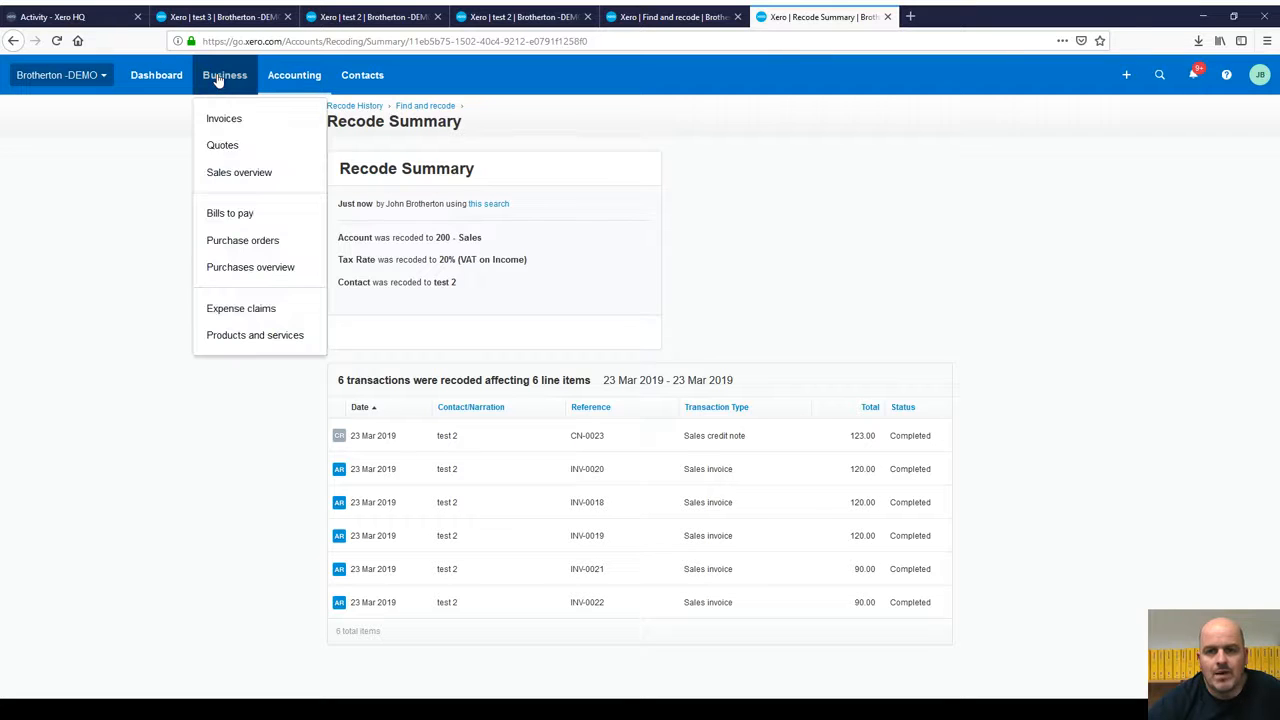
pyautogui.click(233, 175)
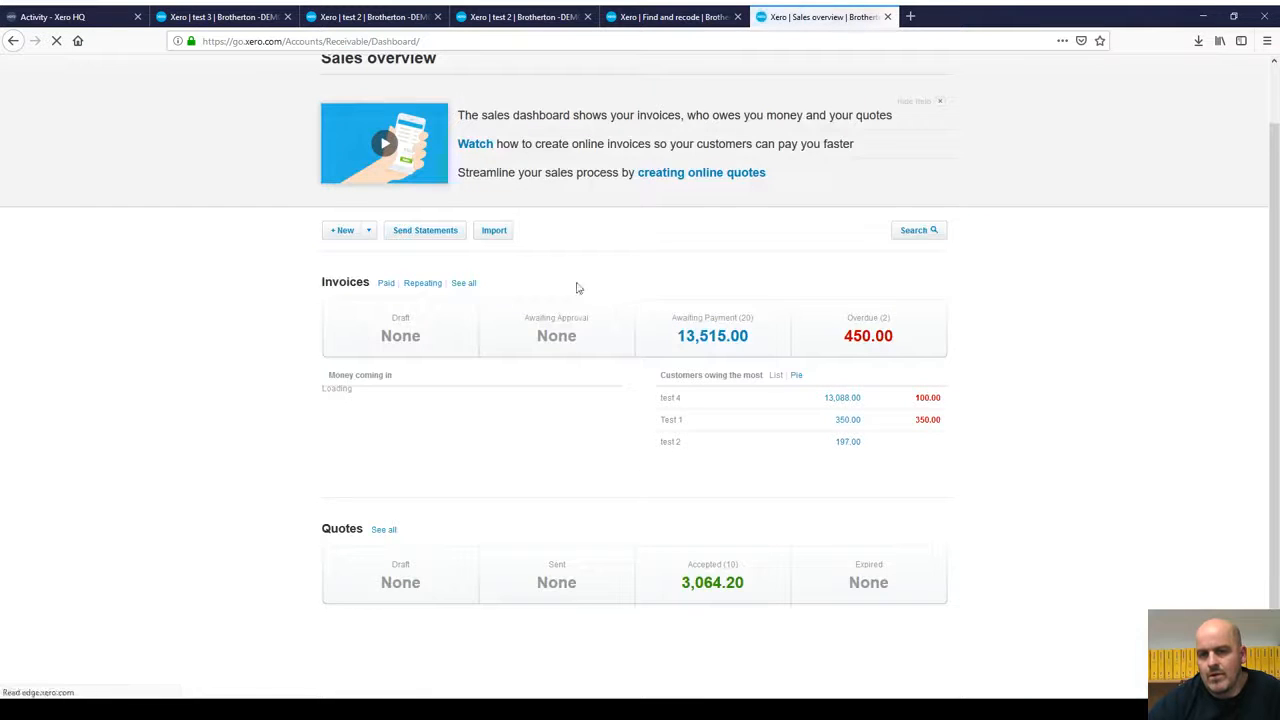
pyautogui.click(456, 288)
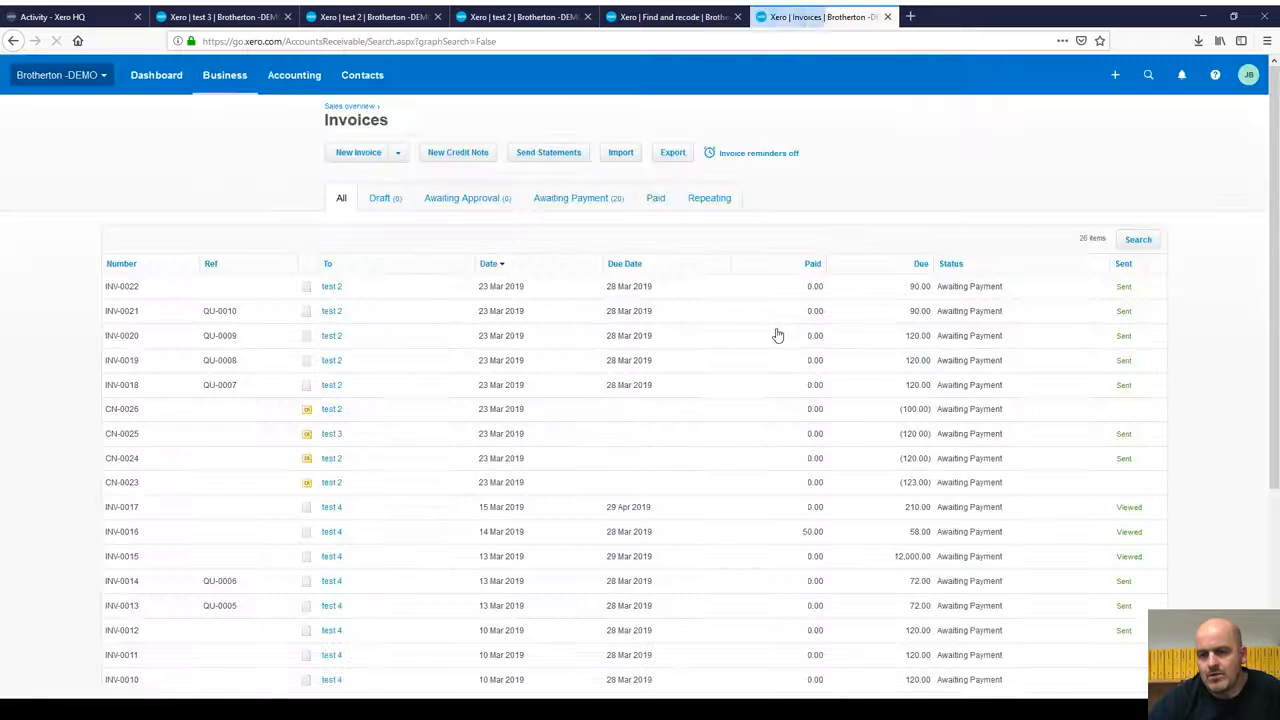
pyautogui.click(1138, 241)
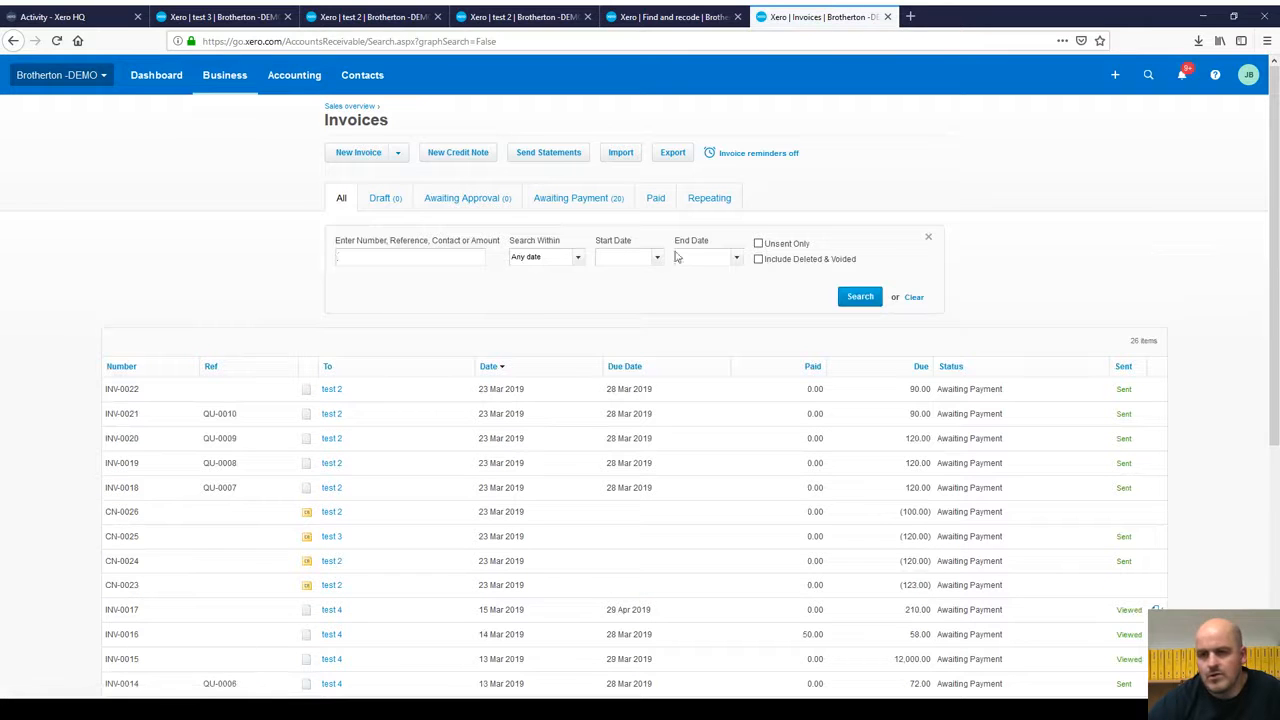
pyautogui.write('test')
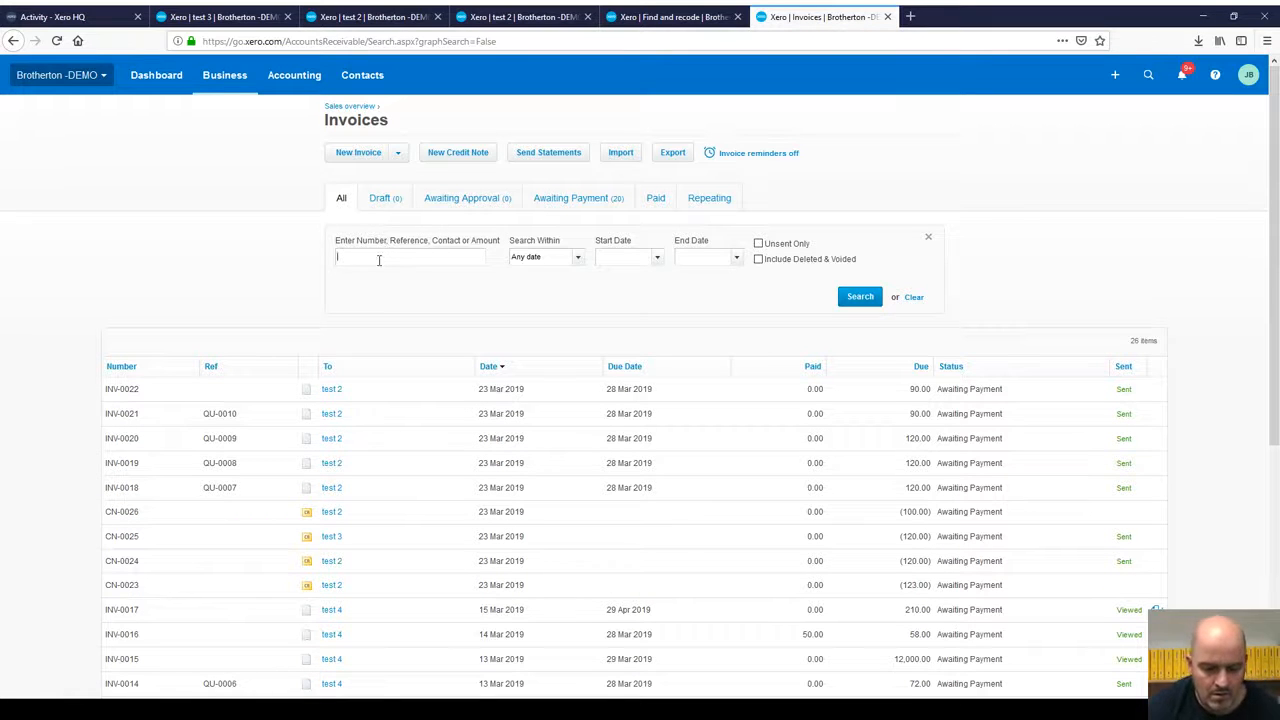
pyautogui.write(' 2')
pyautogui.press('Return')
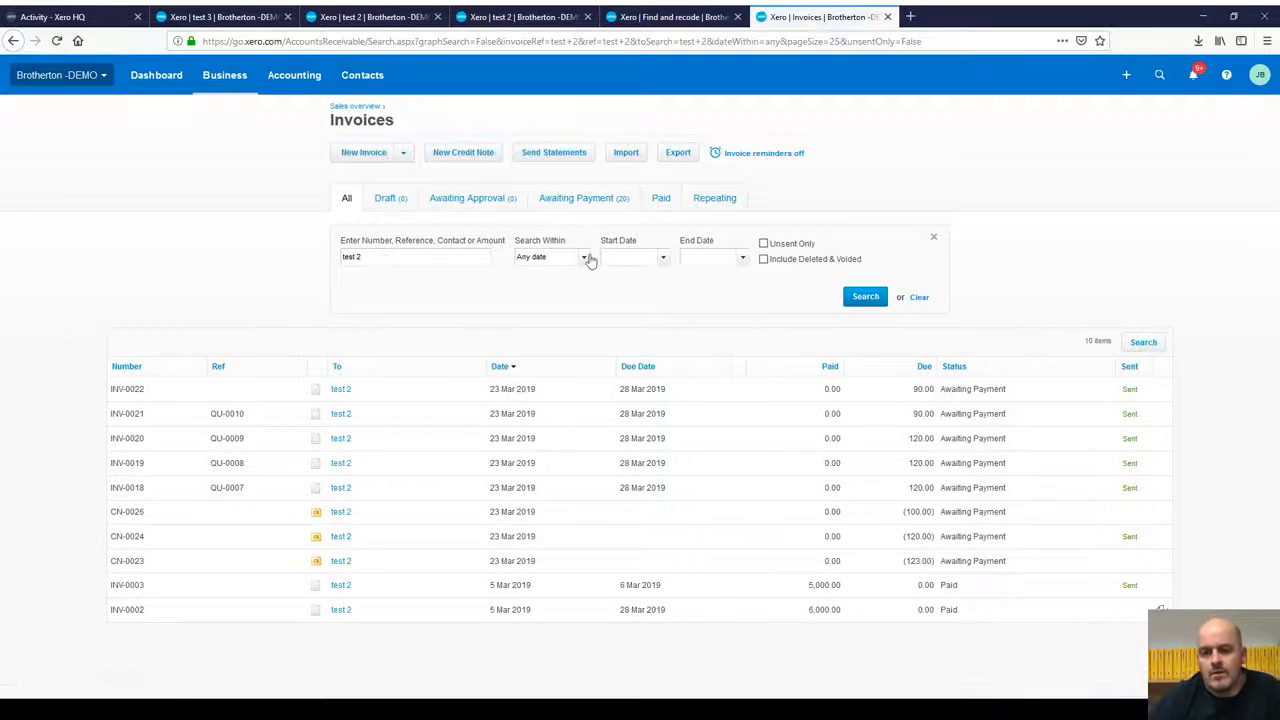
# Step: Narrow the test 2 invoice search to transaction dates starting from 23 Mar 2019
pyautogui.click(585, 259)
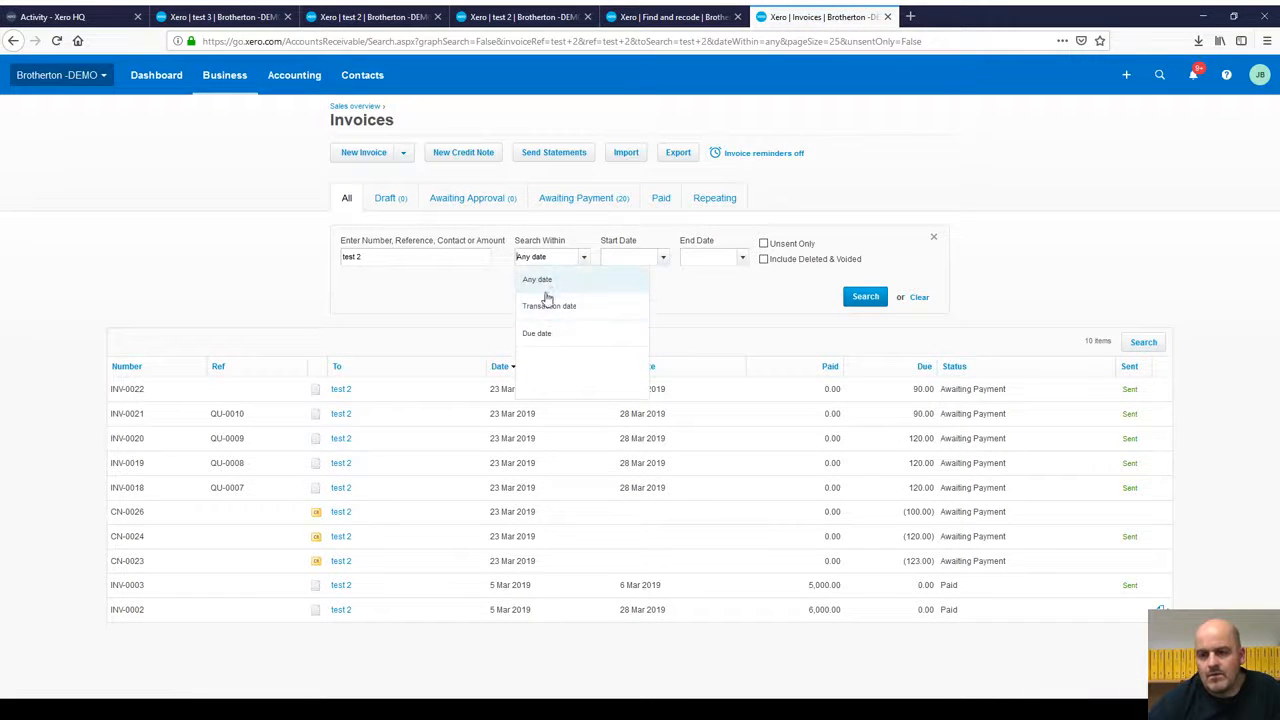
pyautogui.click(581, 302)
pyautogui.click(664, 258)
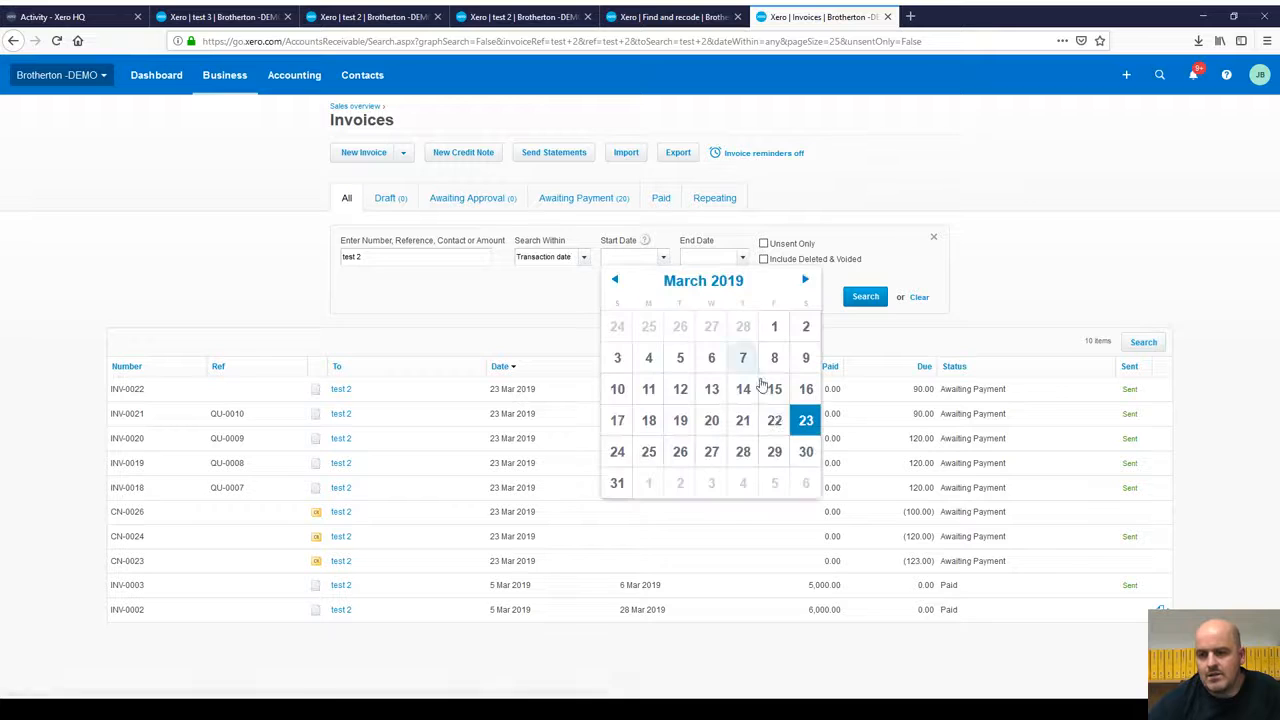
pyautogui.click(806, 419)
pyautogui.click(864, 298)
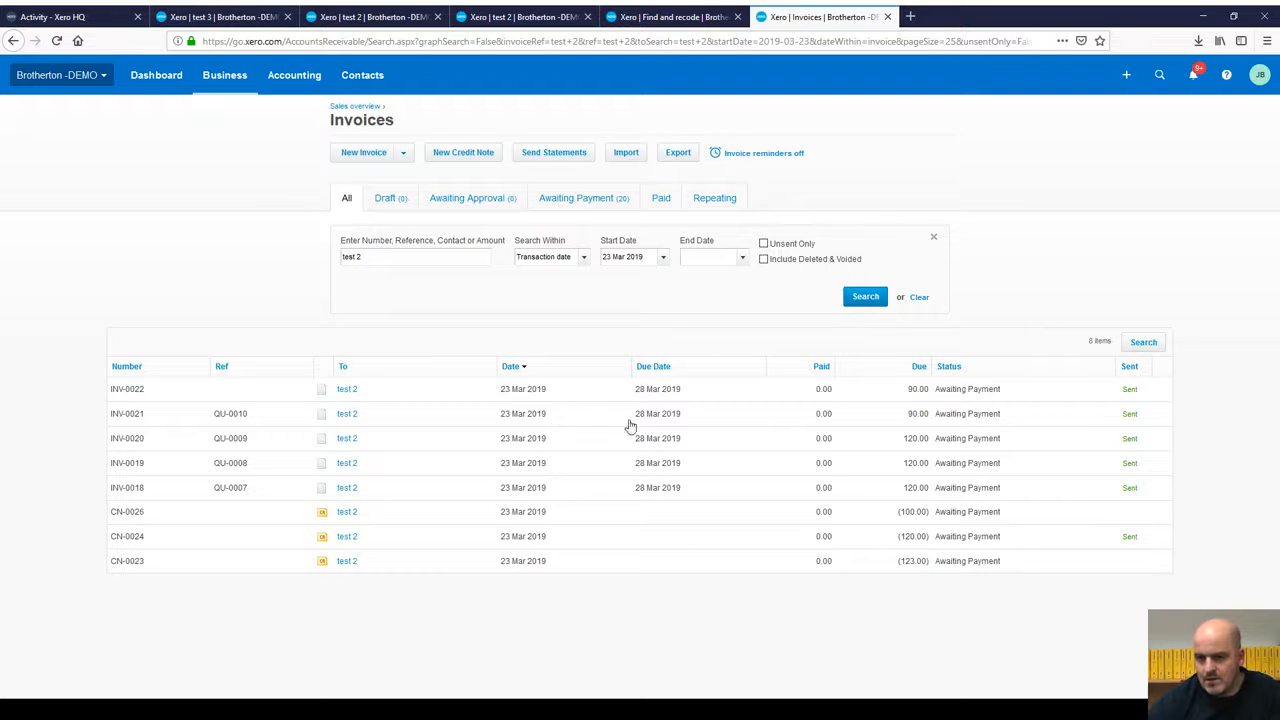
# Step: Open invoice INV-0021 for editing, check the account and tax rate on its line, and cancel the edit without changes
pyautogui.click(524, 418)
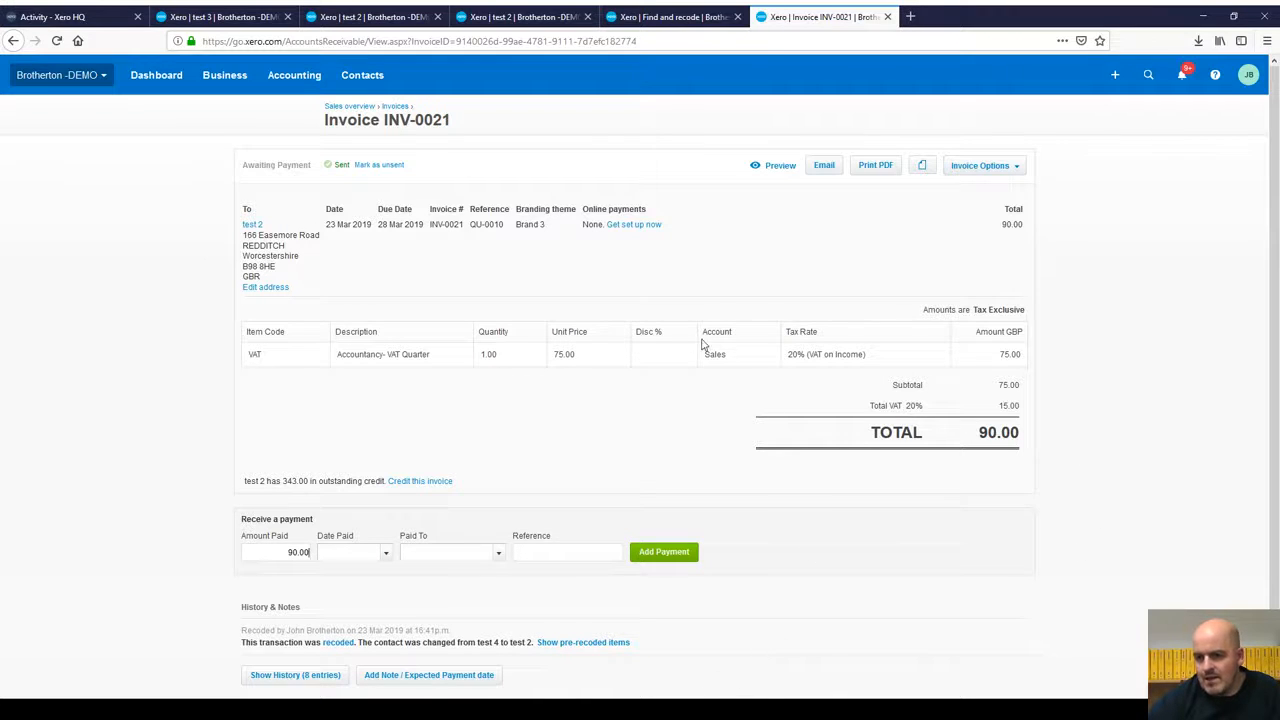
pyautogui.click(1018, 168)
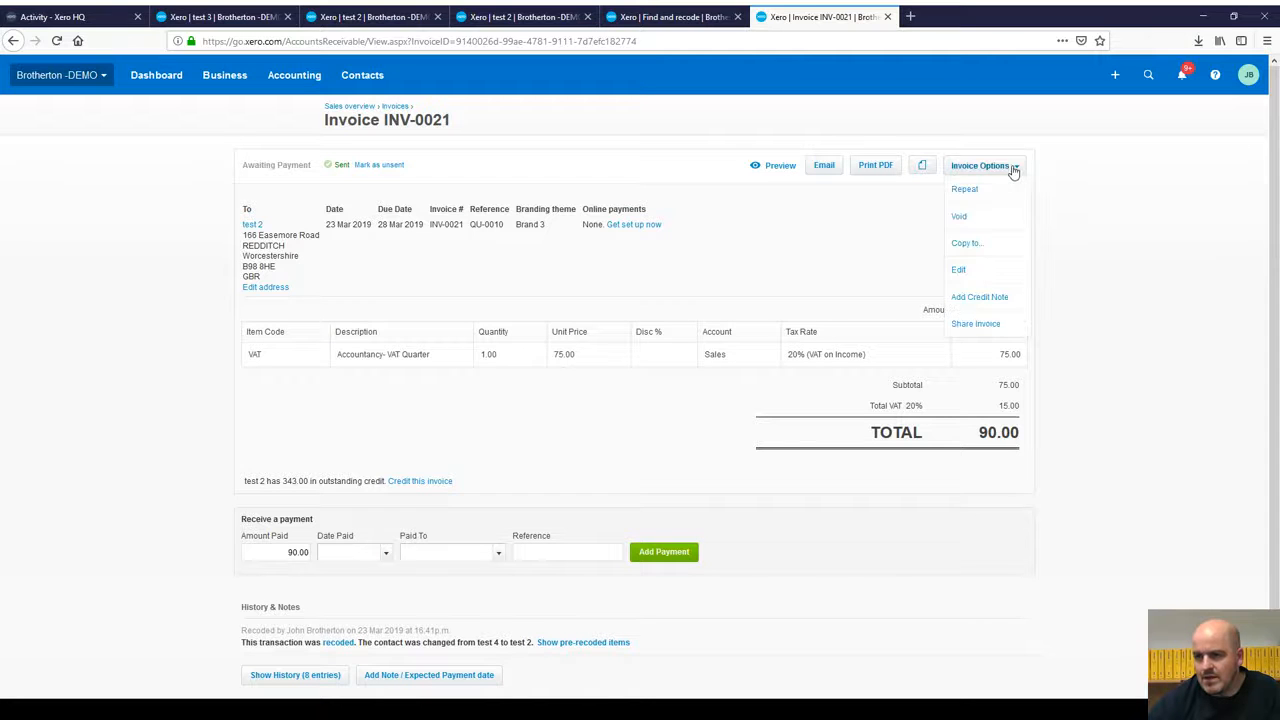
pyautogui.click(974, 270)
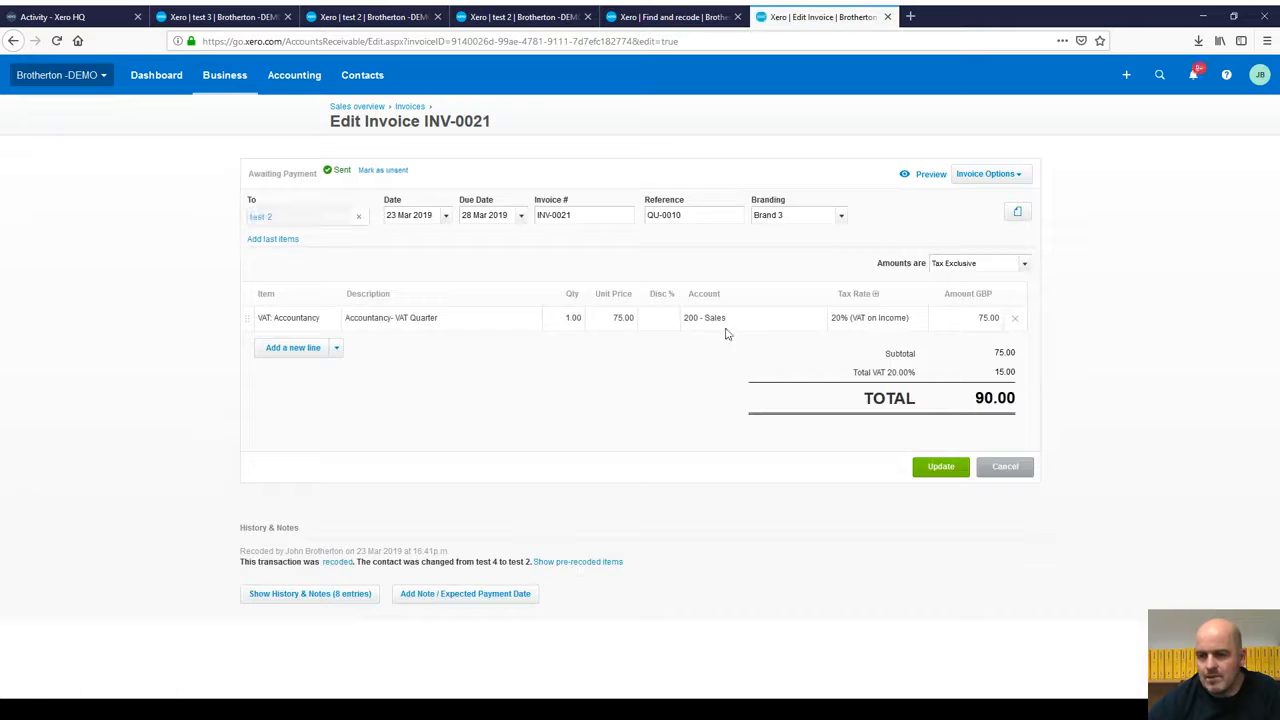
pyautogui.click(800, 318)
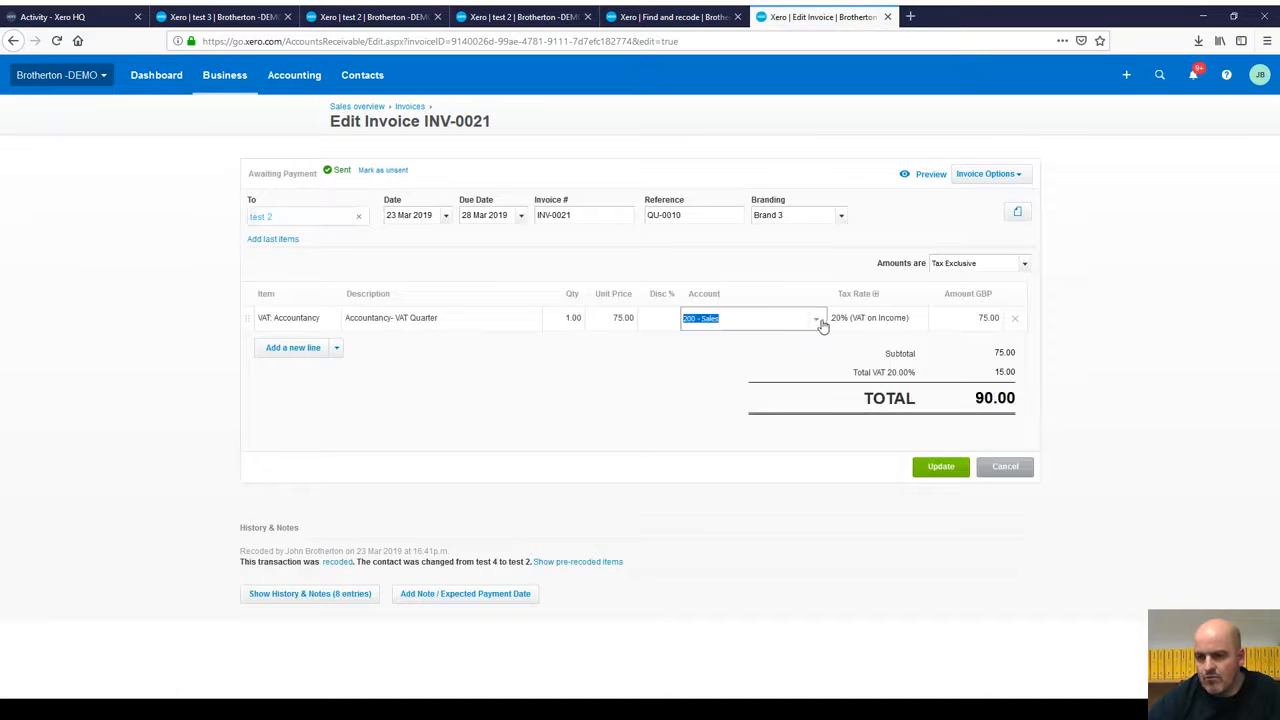
pyautogui.click(818, 320)
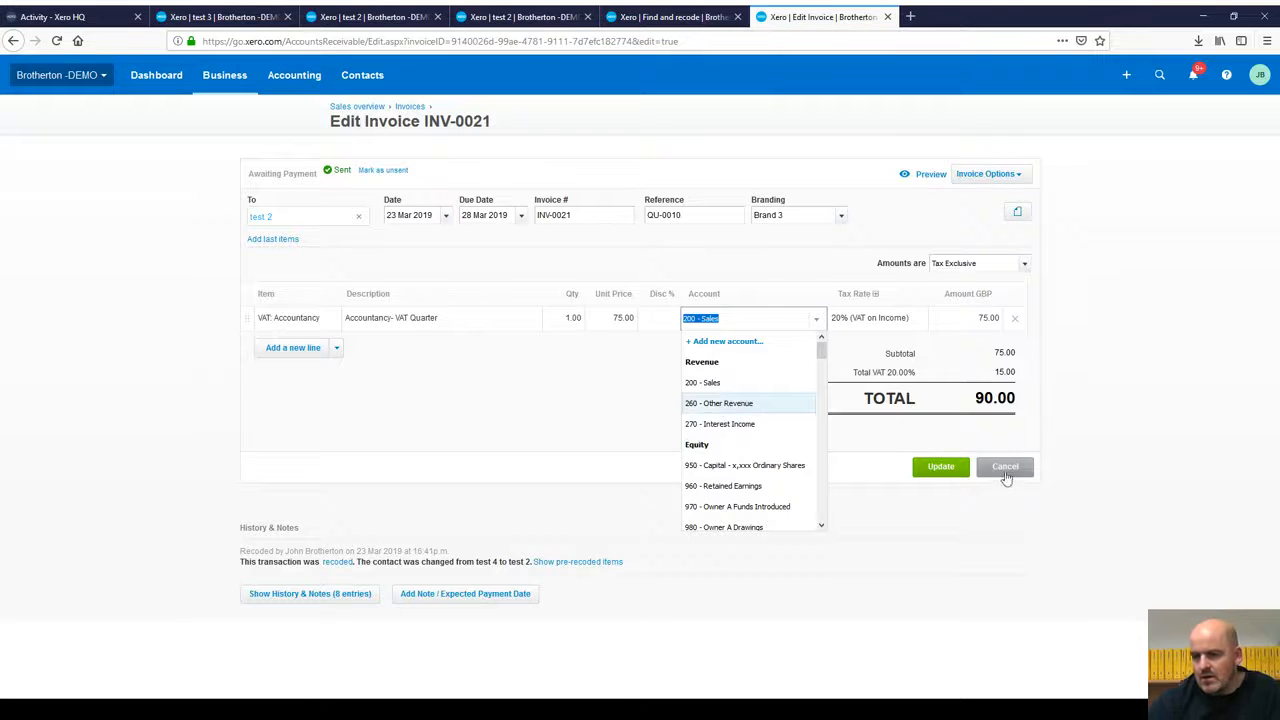
pyautogui.click(1005, 468)
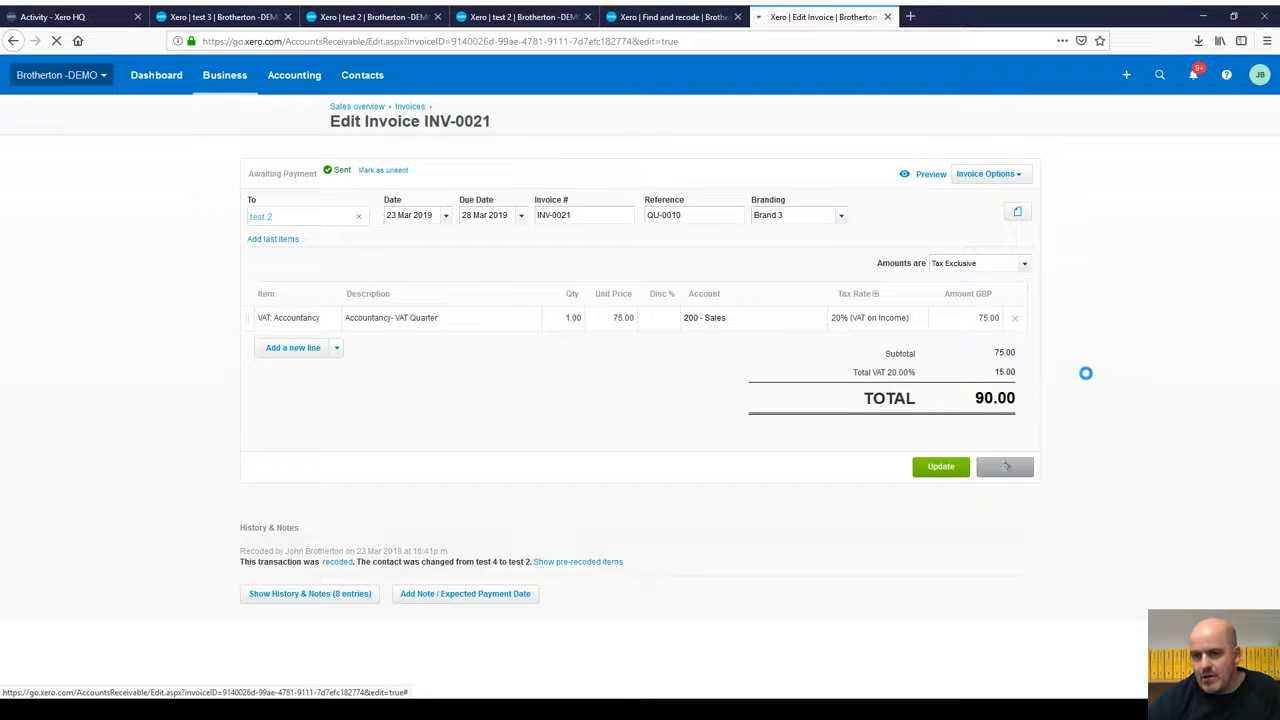